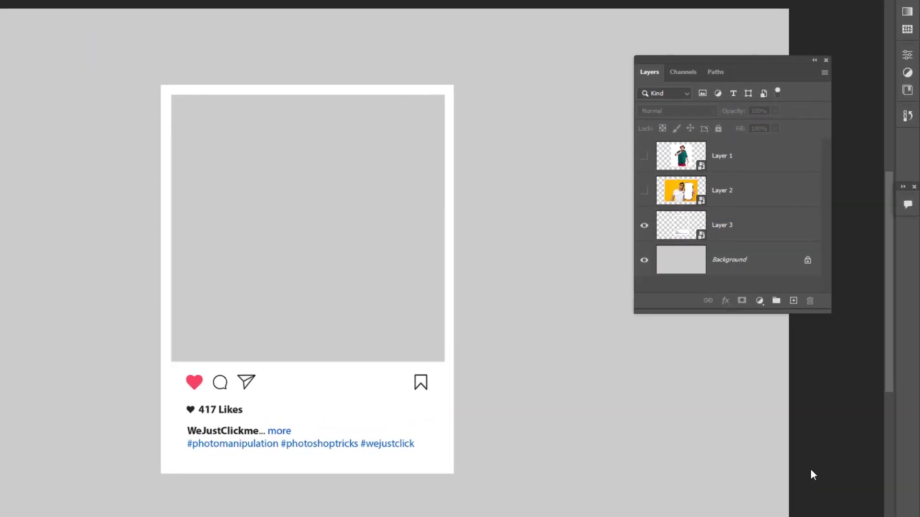
- Show Layer 2 and align it over the Instagram frame at 46% opacity, then restore 100%
left_click(642, 193)
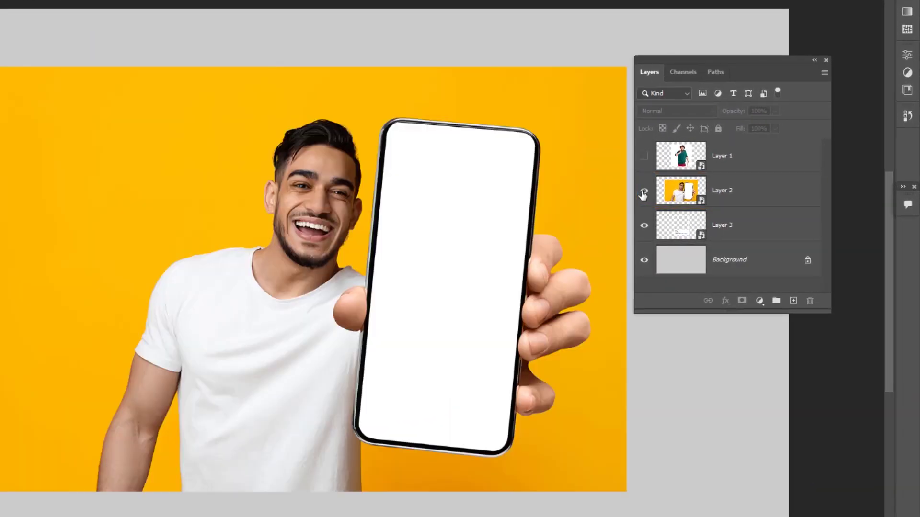
left_click(744, 194)
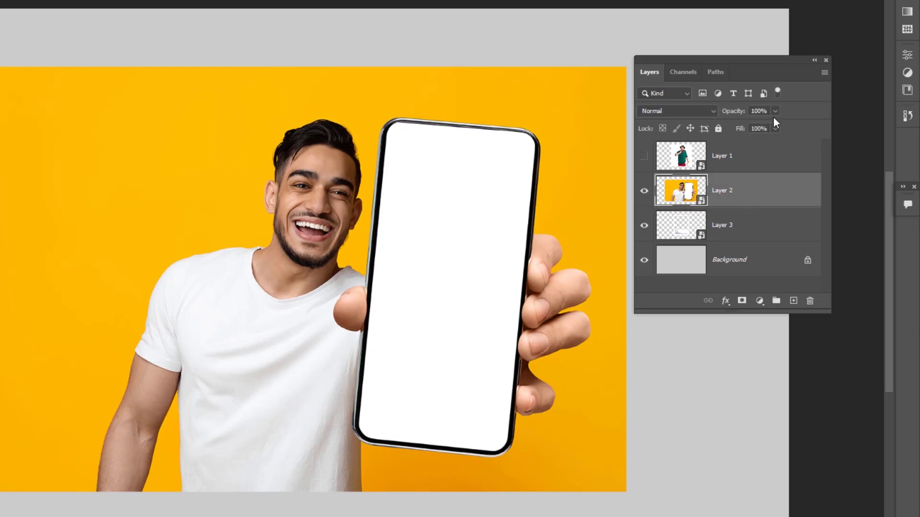
left_click_drag(774, 125, 743, 128)
left_click_drag(396, 261, 382, 217)
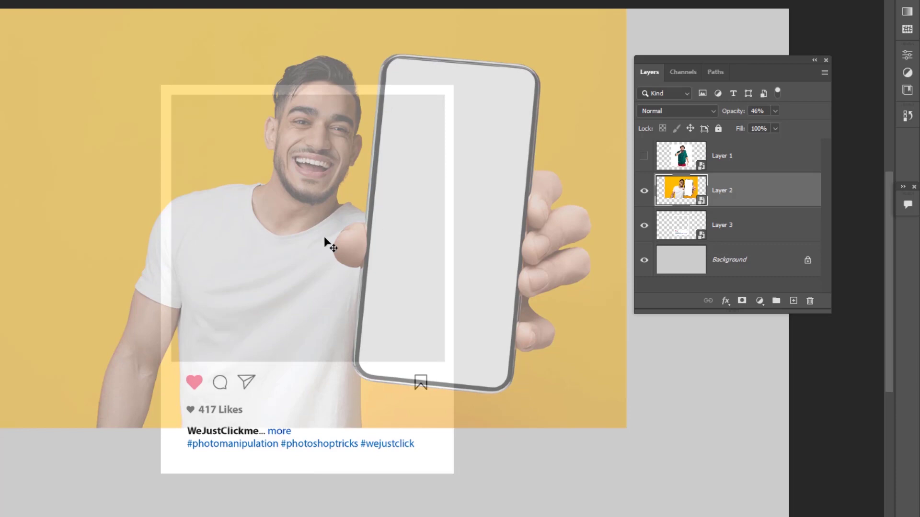
left_click_drag(314, 266, 313, 250)
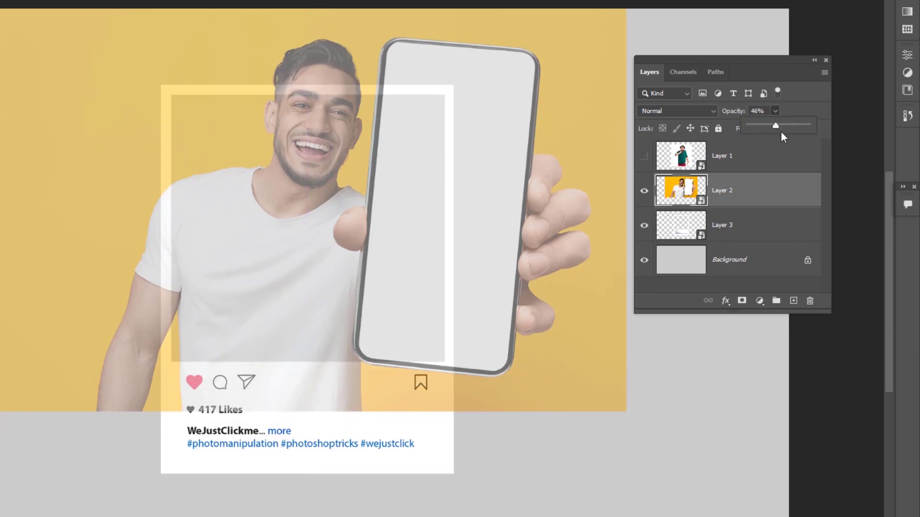
key("0")
left_click(382, 101)
- Select the man and his phone on Layer 2 with Select > Subject
left_click(772, 196)
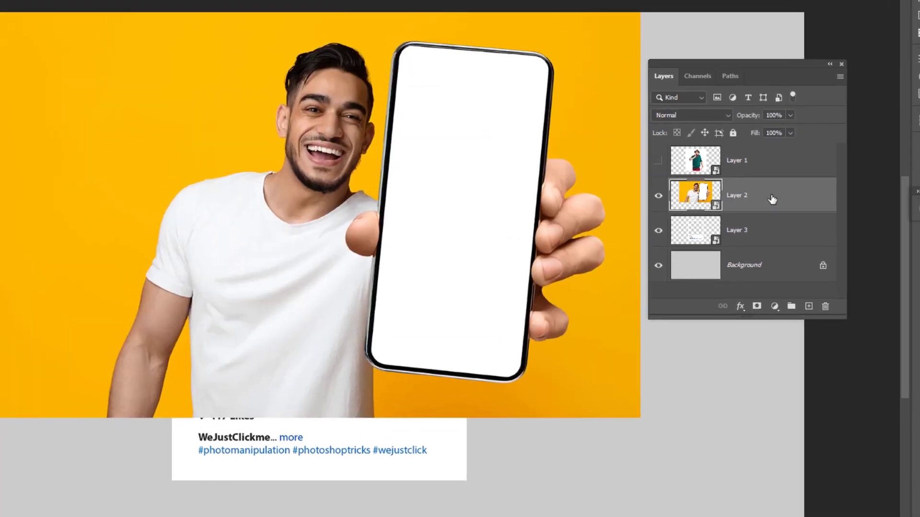
left_click(102, 8)
left_click(114, 182)
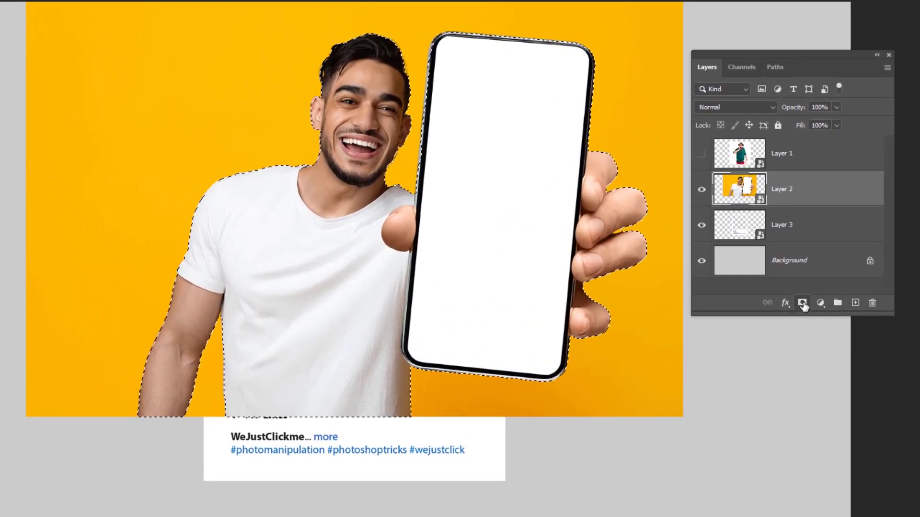
- Mask out the yellow background around the man and apply the layer mask to Layer 2
left_click(803, 305)
left_click_drag(851, 191, 720, 261)
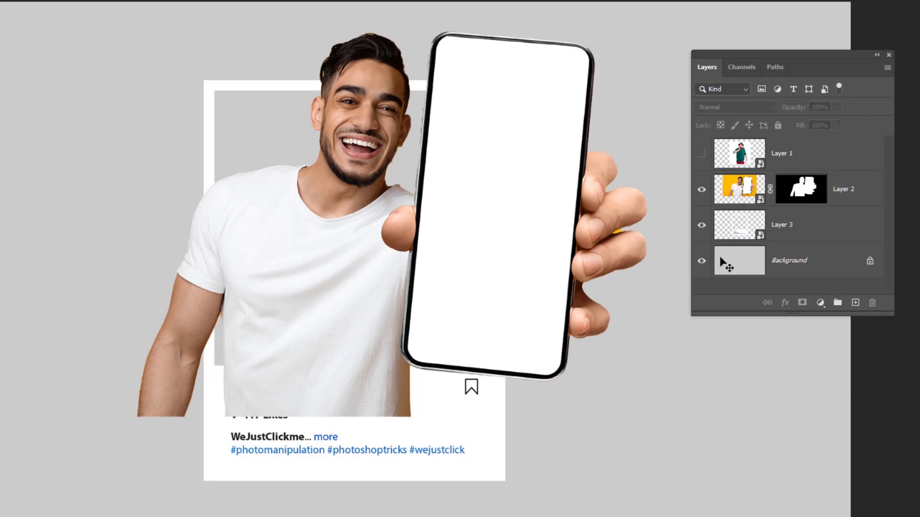
left_click(856, 191)
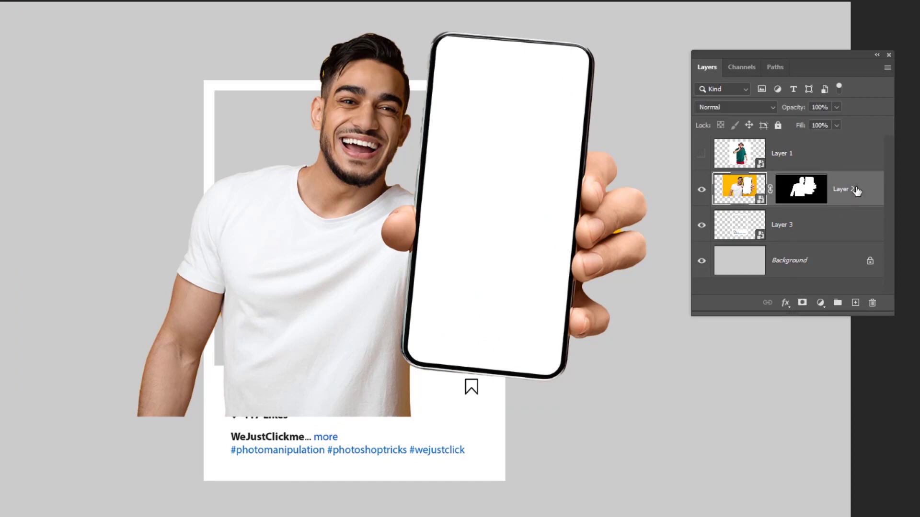
left_click(701, 190)
right_click(853, 193)
left_click(781, 165)
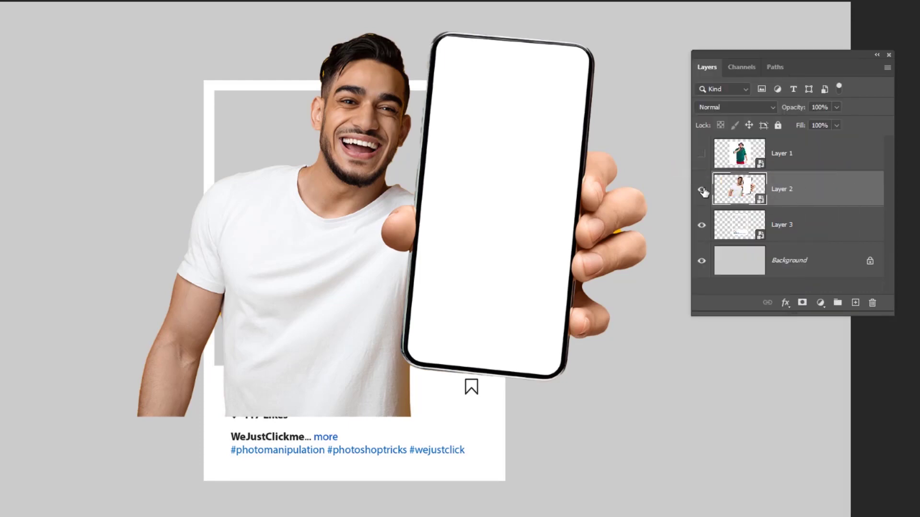
left_click(702, 189)
- Magic Wand the frame's inner grey square on Layer 3 and mask Layer 2 to it
left_click(821, 226)
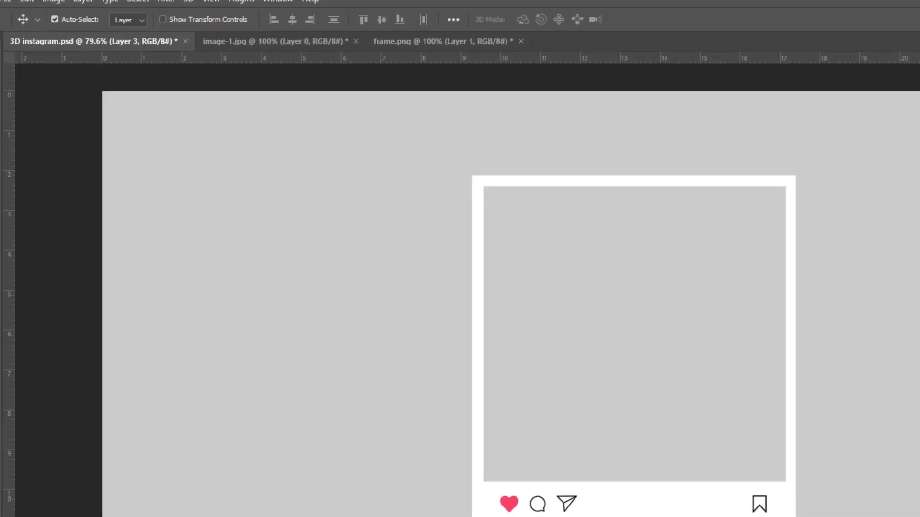
left_click(14, 127)
left_click(581, 299)
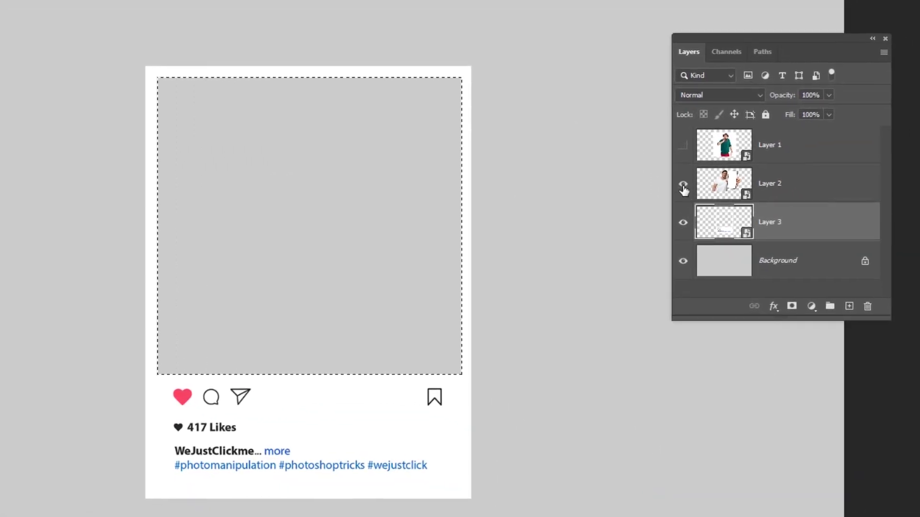
left_click(684, 189)
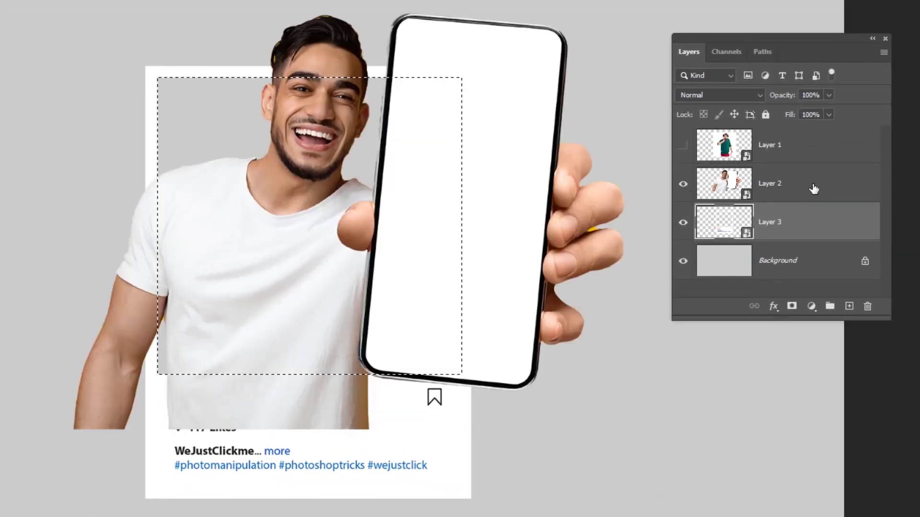
left_click(814, 189)
left_click(791, 306)
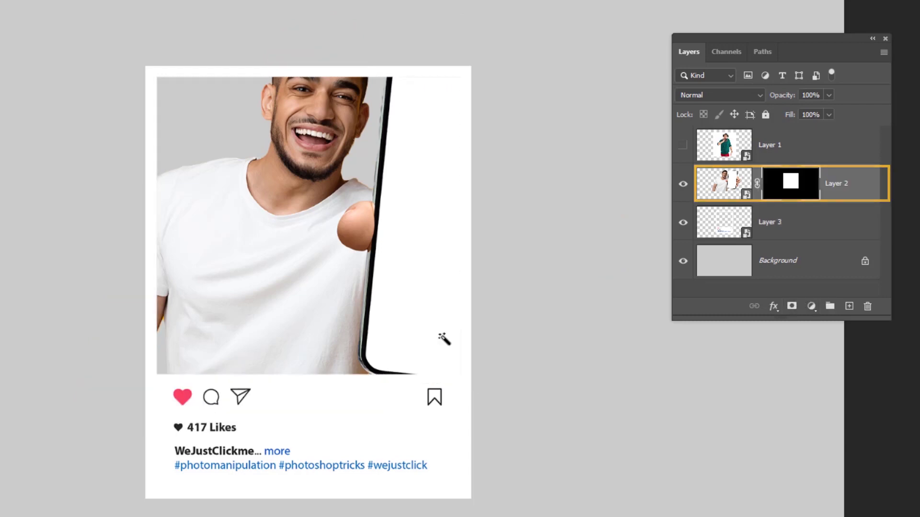
key("v")
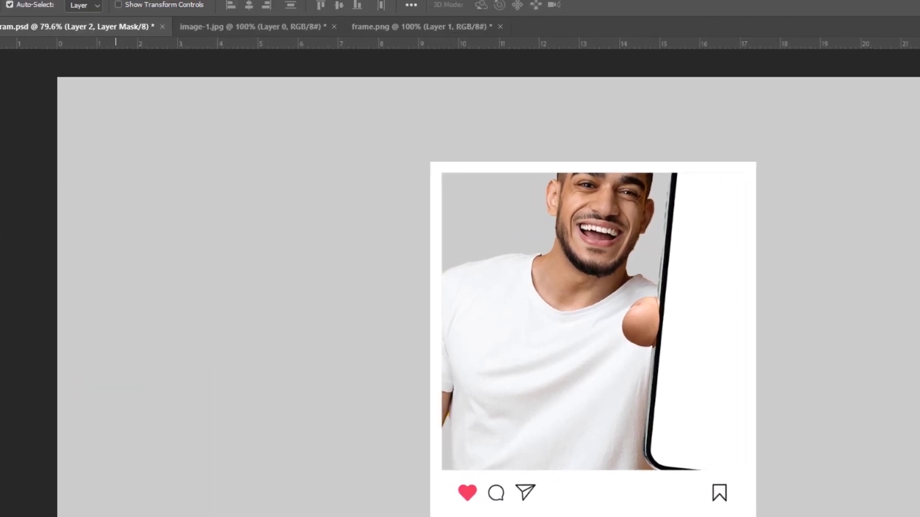
- Paint Layer 2's mask with a 78 px brush to reveal the phone and hair above the frame
key("b")
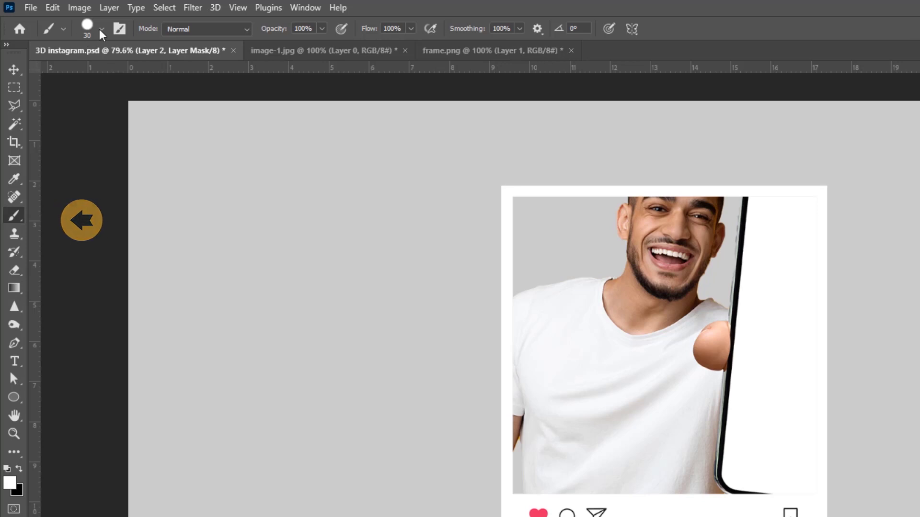
left_click(101, 29)
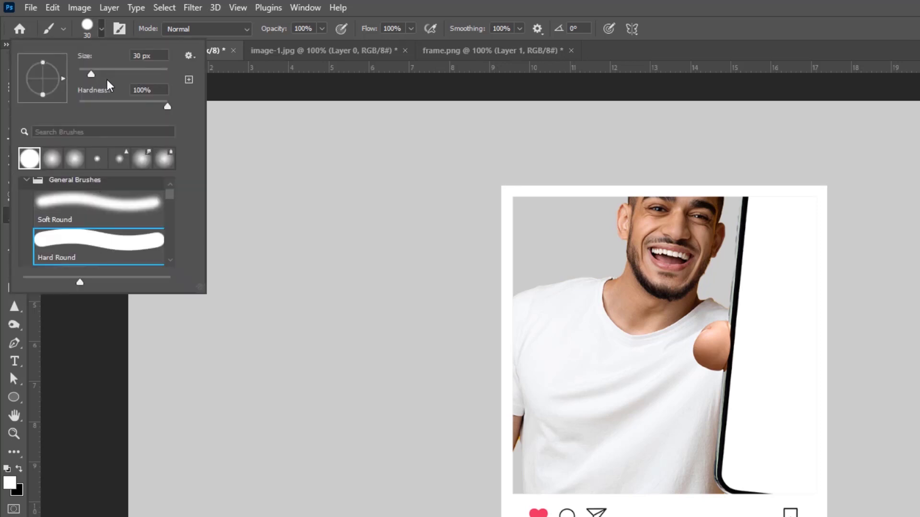
left_click_drag(110, 79, 104, 79)
key("Return")
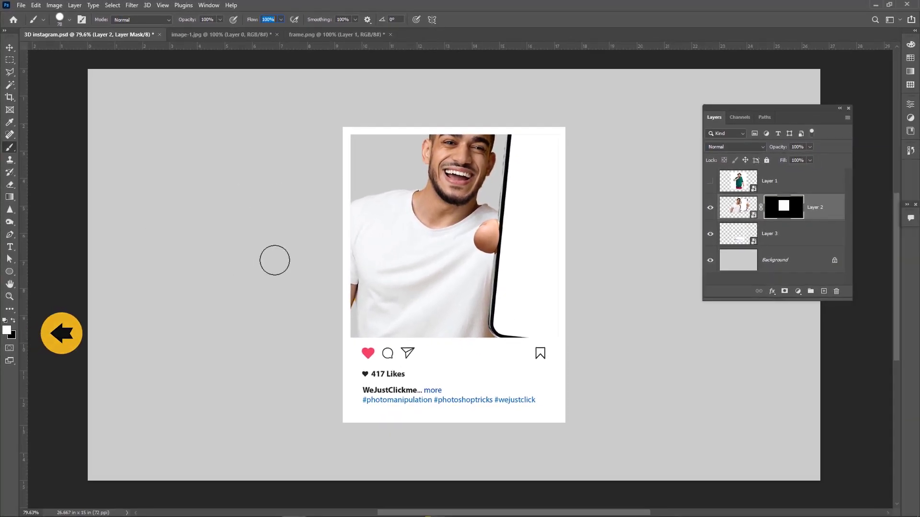
mouse_move(553, 340)
left_mouse_down()
mouse_move(510, 335)
mouse_move(581, 339)
mouse_move(610, 256)
mouse_move(598, 102)
mouse_move(520, 114)
mouse_move(598, 132)
mouse_move(560, 220)
mouse_move(591, 324)
mouse_move(588, 225)
mouse_move(520, 96)
mouse_move(632, 107)
mouse_move(633, 300)
mouse_move(624, 290)
mouse_move(661, 253)
mouse_move(646, 190)
left_mouse_up()
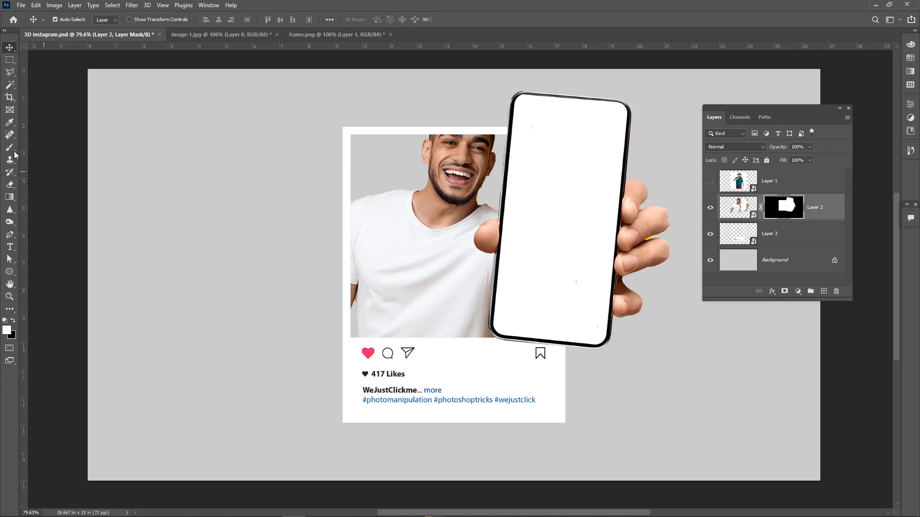
mouse_move(494, 247)
left_mouse_down()
mouse_move(443, 121)
mouse_move(460, 108)
mouse_move(475, 113)
left_mouse_up()
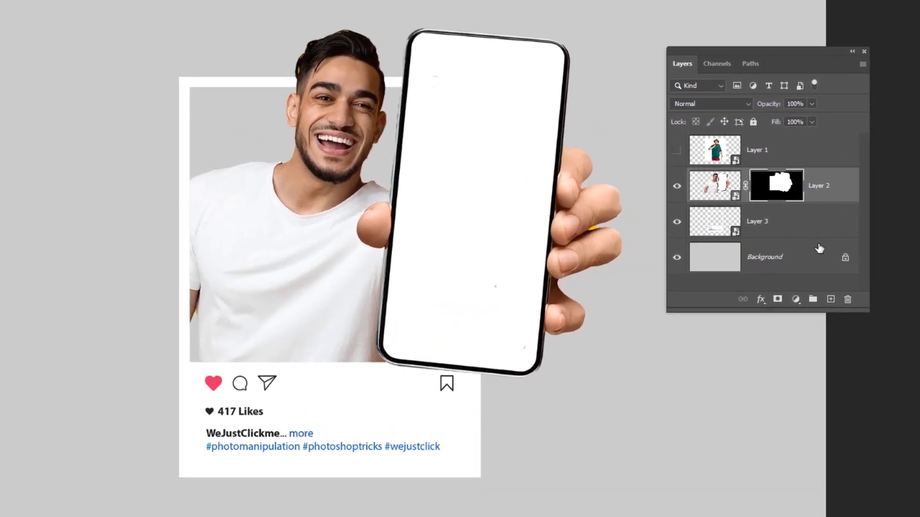
- Add a new Layer 4 clipped to the man-with-phone photo
left_click(714, 185)
left_click(830, 302)
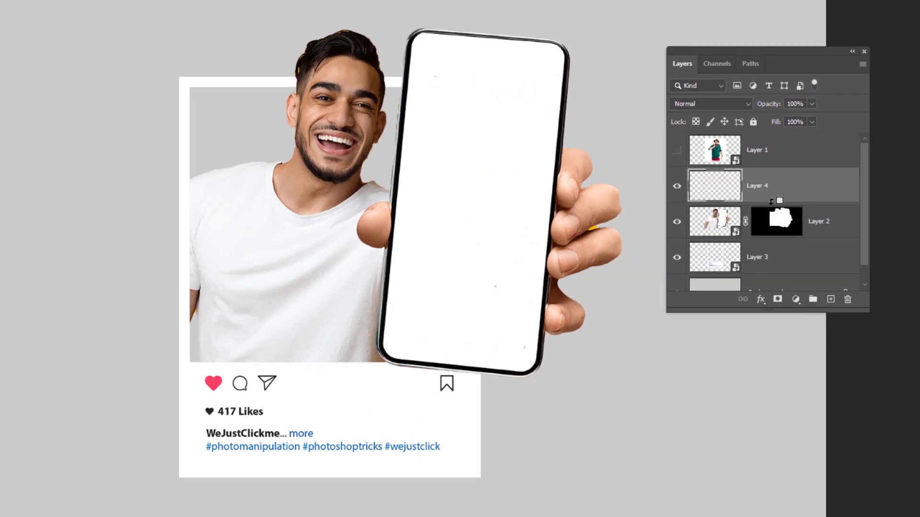
left_click(759, 197, "alt")
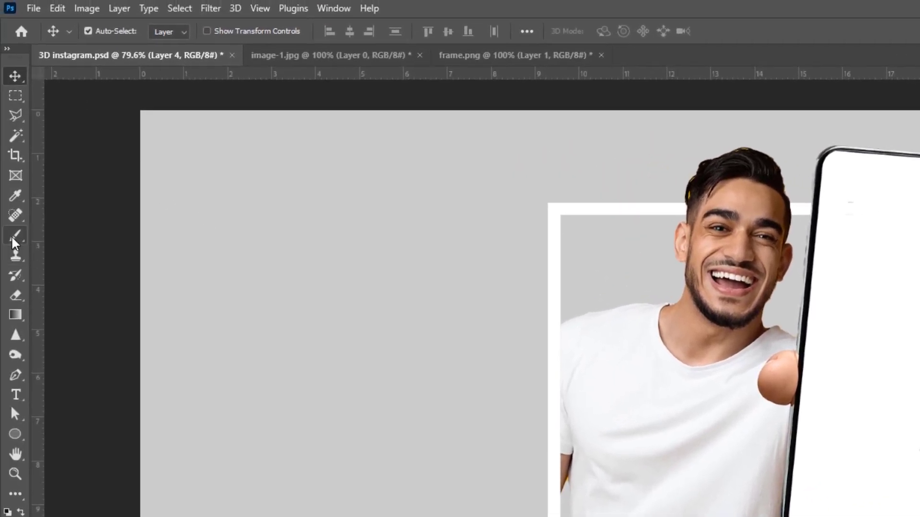
- Set up a Soft Round brush at about 51% opacity and 165 px size
key("b")
left_click(111, 32)
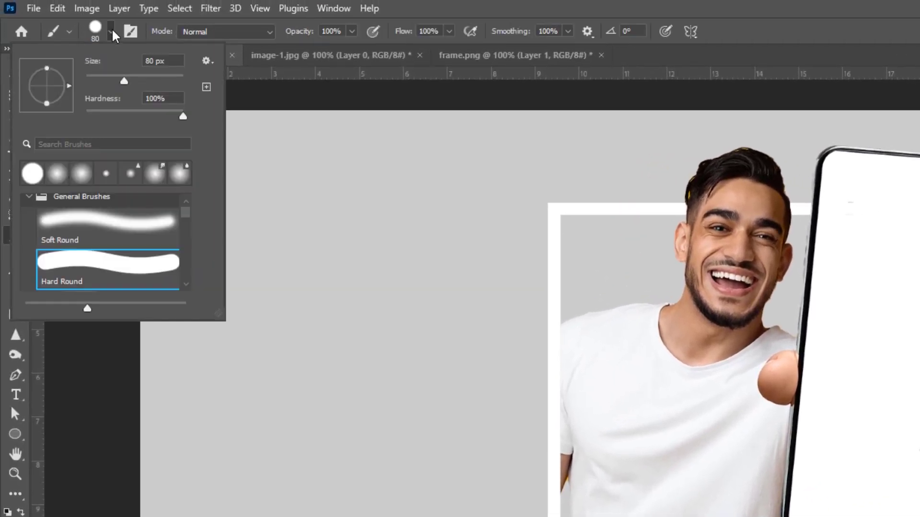
left_click(133, 239)
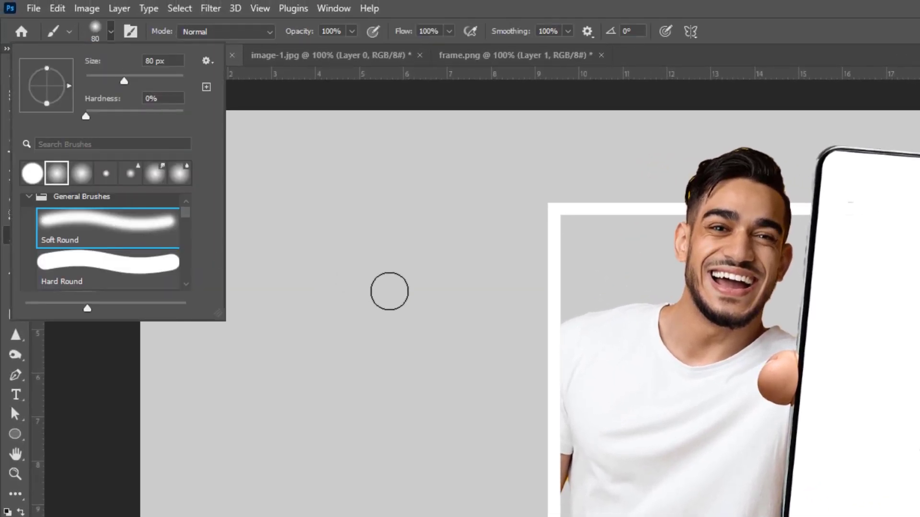
left_click(384, 281)
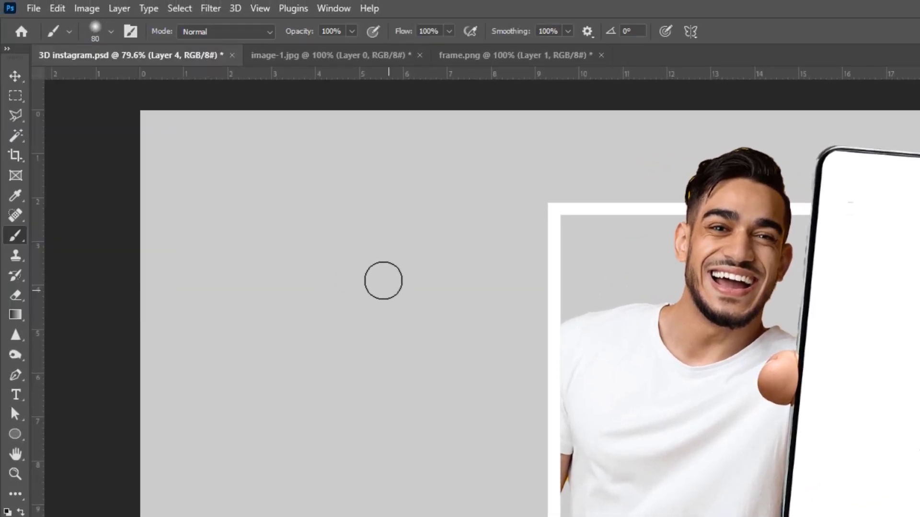
left_click(350, 33)
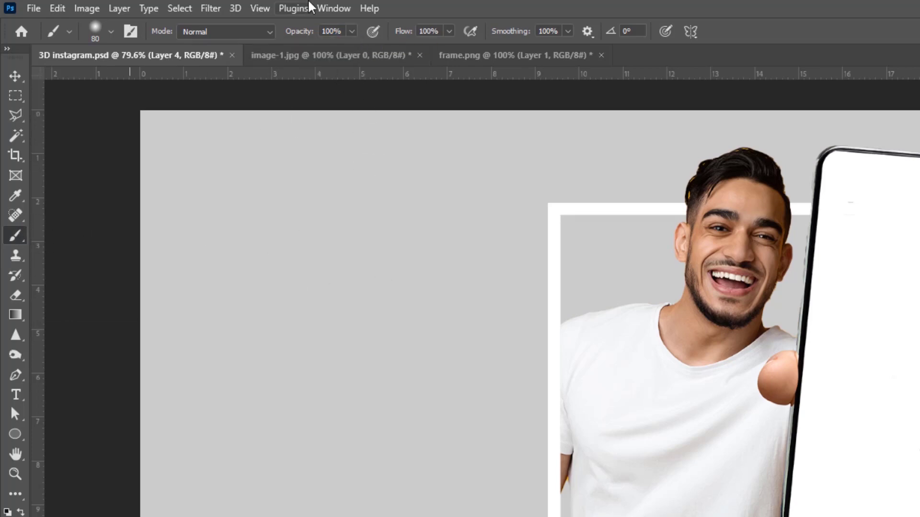
left_click(352, 32)
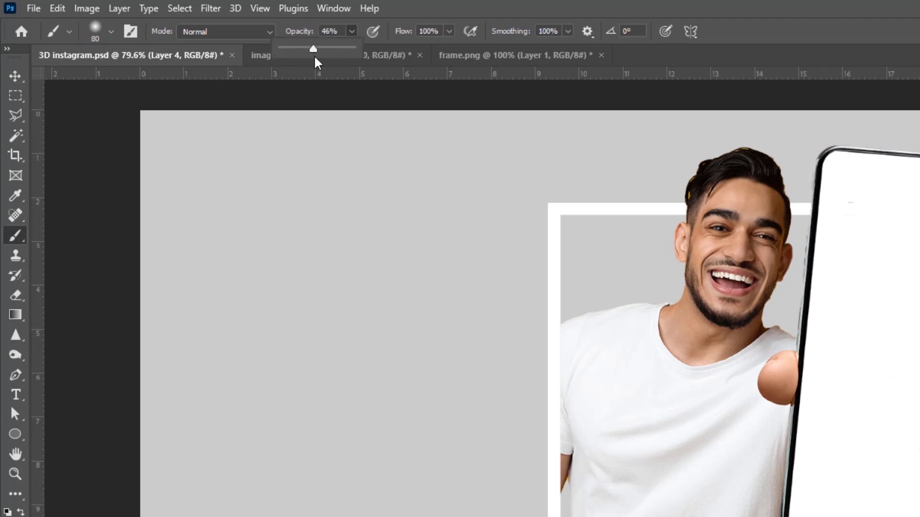
left_click_drag(316, 61, 320, 62)
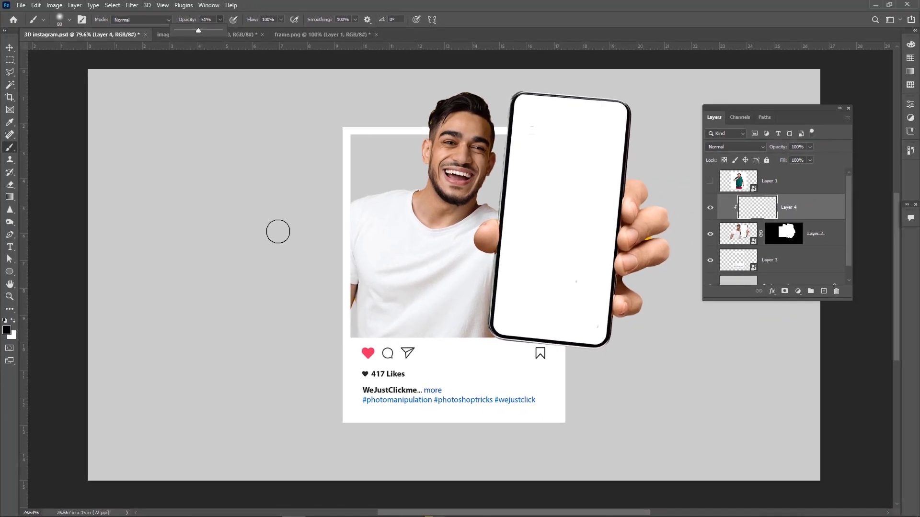
left_click(70, 20)
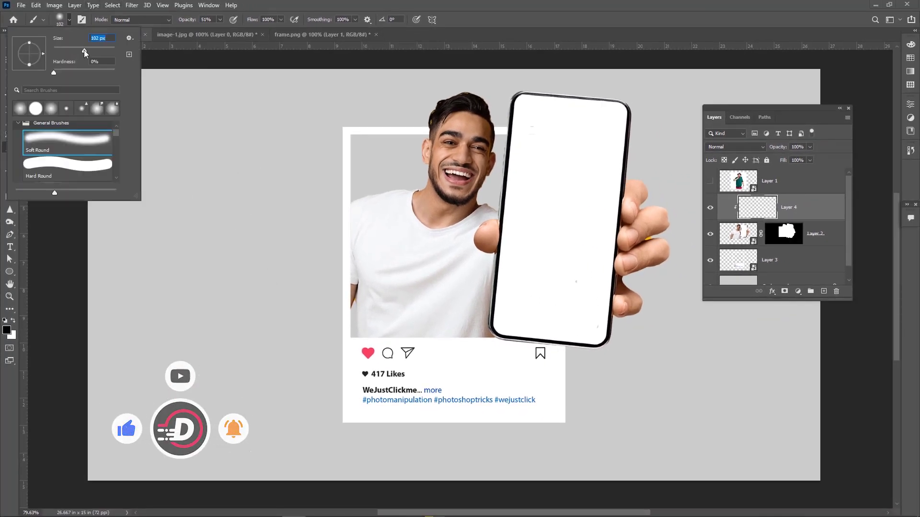
left_click_drag(84, 50, 94, 50)
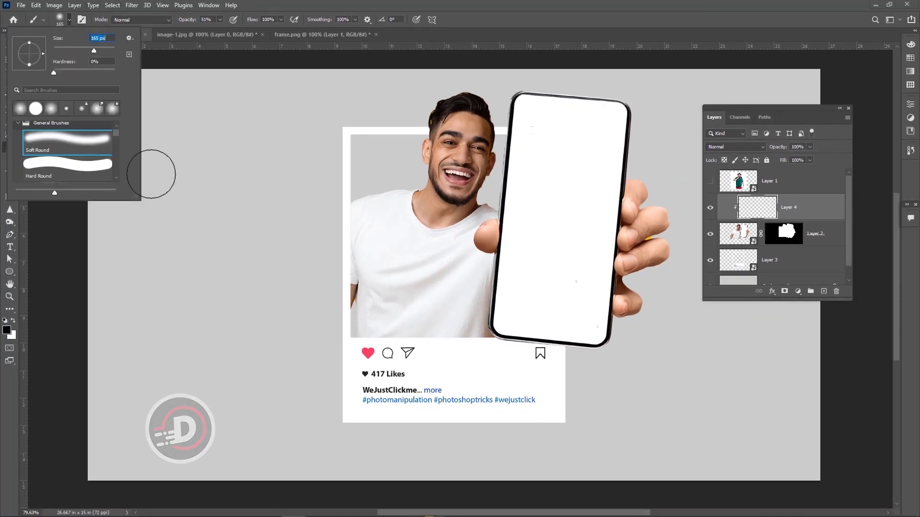
left_click(71, 20)
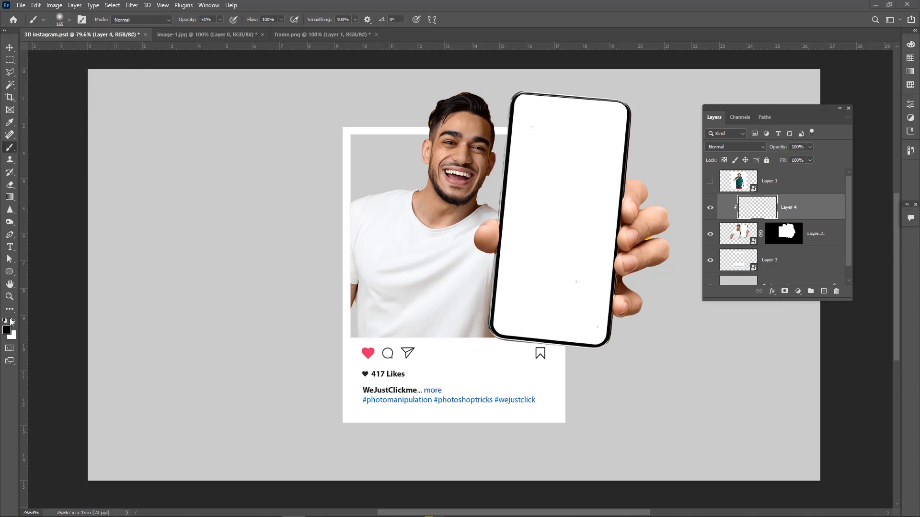
- Paint a black shadow across the shirt bottom and lower Layer 4 to 67% opacity
left_click(13, 320)
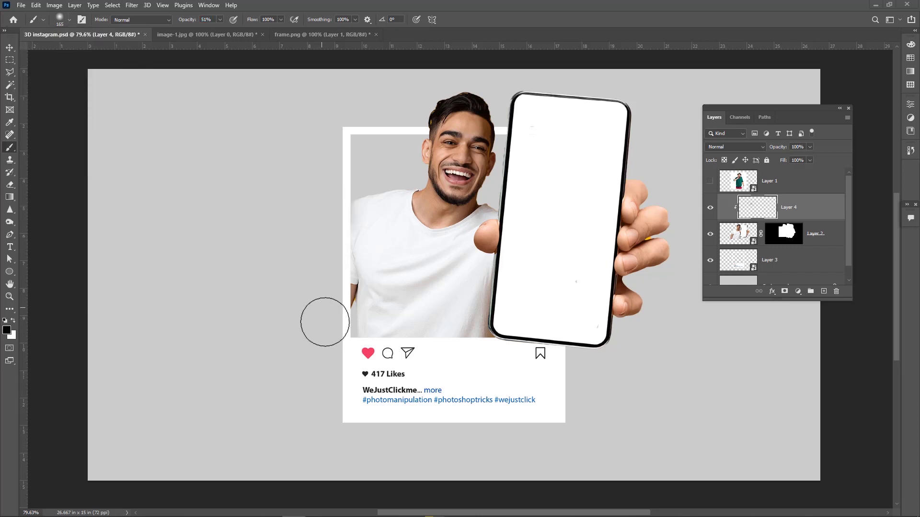
left_click_drag(349, 353, 494, 357)
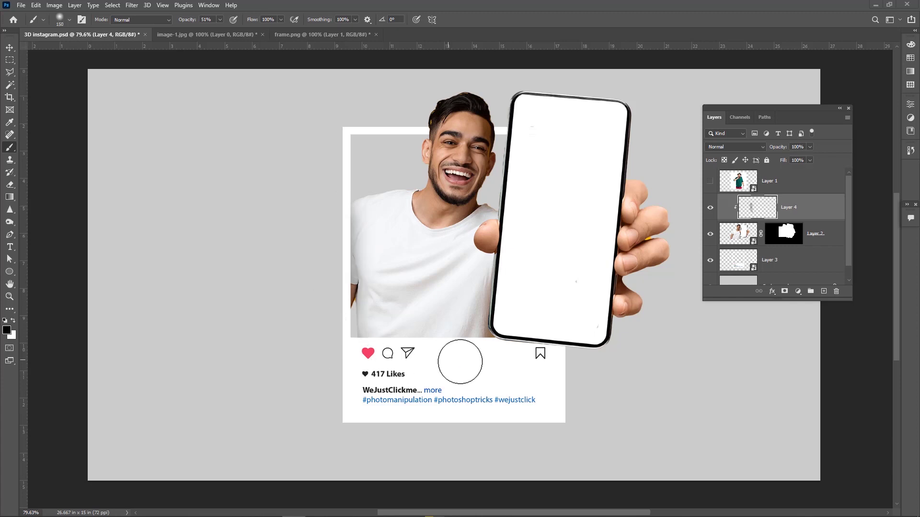
key("bracketleft")
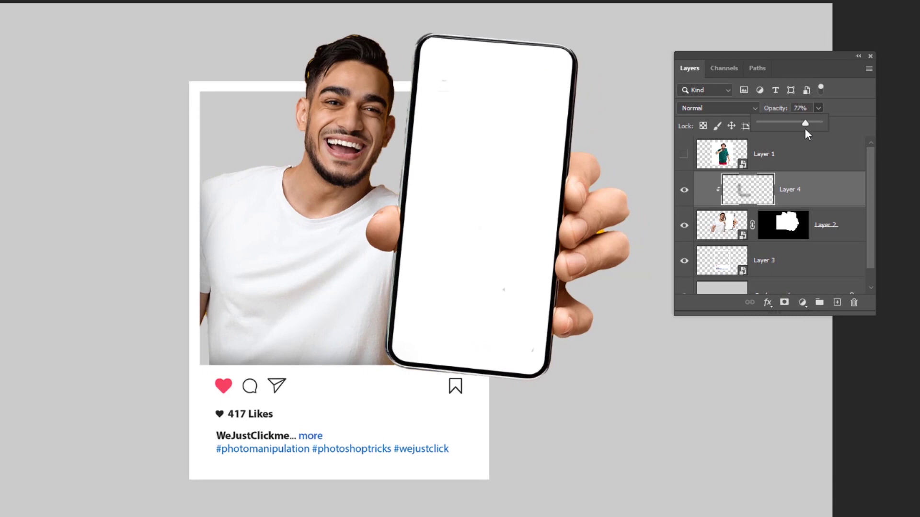
left_click_drag(805, 129, 805, 129)
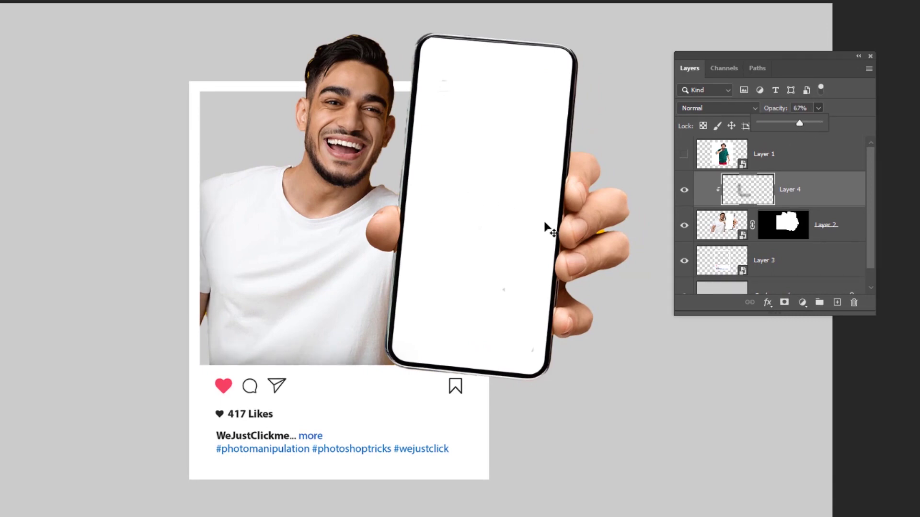
left_click(51, 256)
left_click(800, 270)
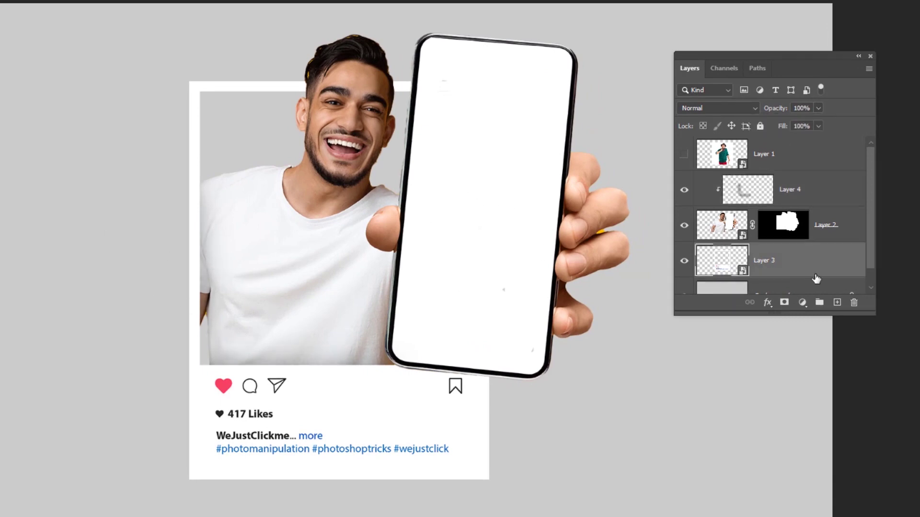
- Add a new Layer 5 above Layer 3 and clip it to the frame
left_click(837, 303)
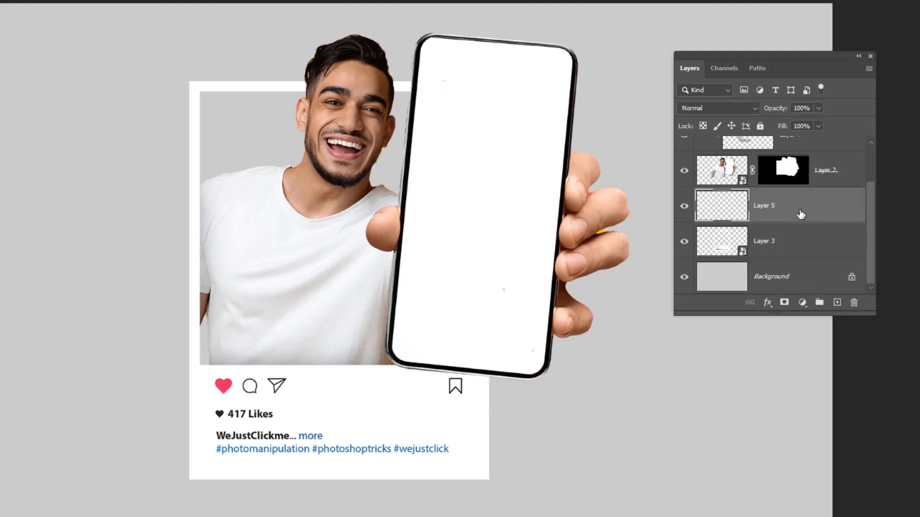
left_click_drag(789, 315, 789, 389)
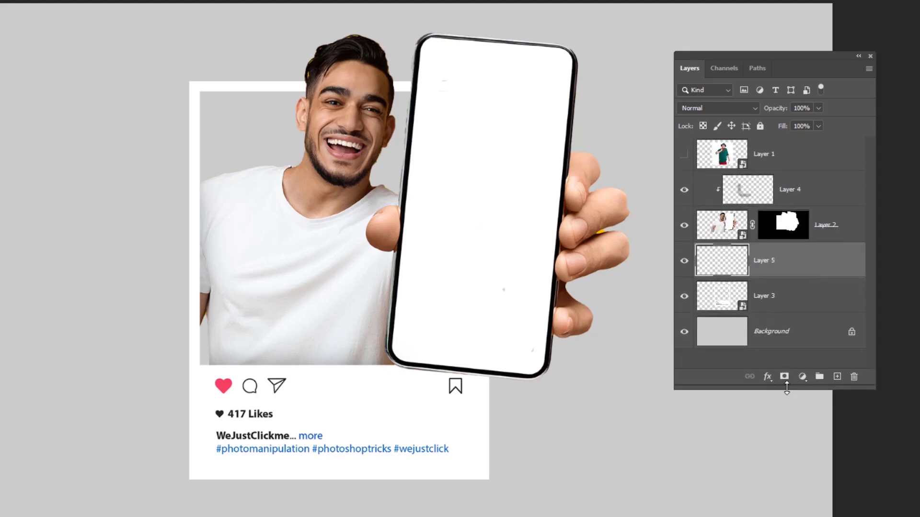
right_click(805, 264)
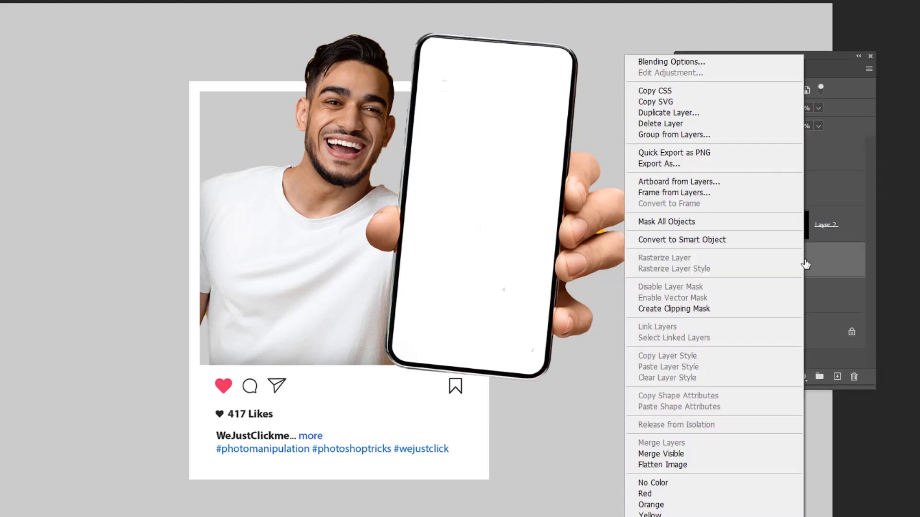
left_click(706, 308)
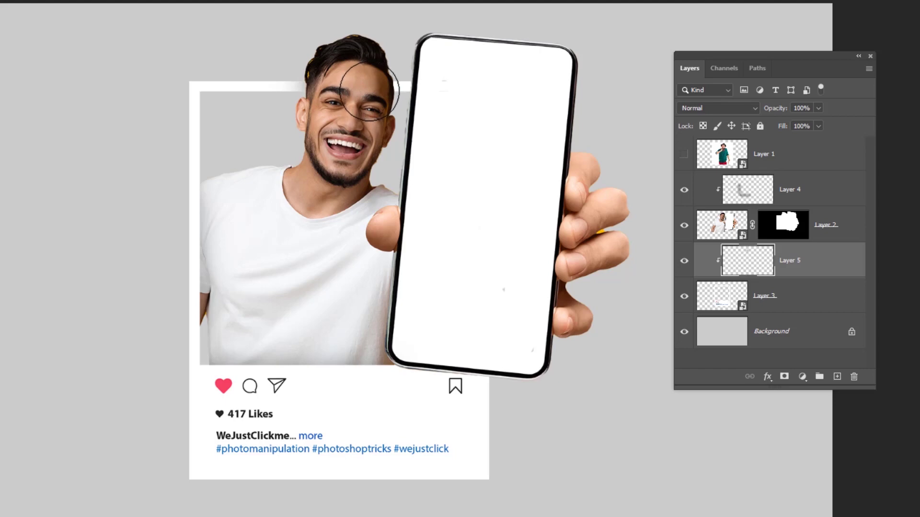
- Paint a shadow under the phone and caption at 68% opacity, then show Layer 1
mouse_move(405, 381)
left_mouse_down()
mouse_move(433, 383)
mouse_move(411, 384)
left_mouse_up()
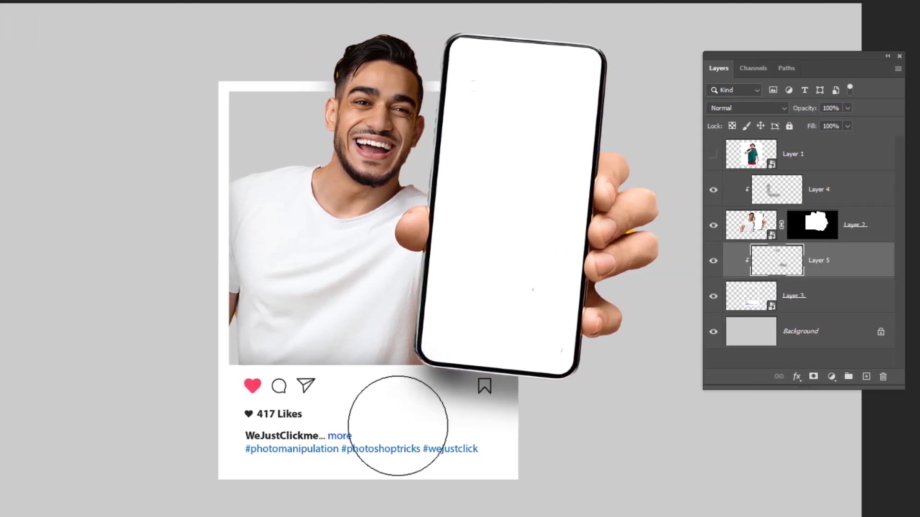
mouse_move(329, 400)
left_mouse_down()
mouse_move(442, 462)
mouse_move(339, 420)
left_mouse_up()
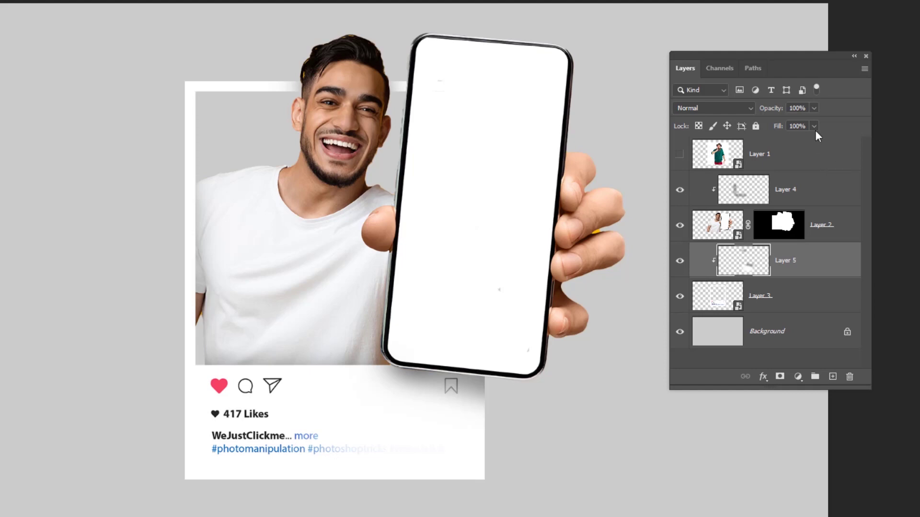
left_click_drag(811, 129, 791, 127)
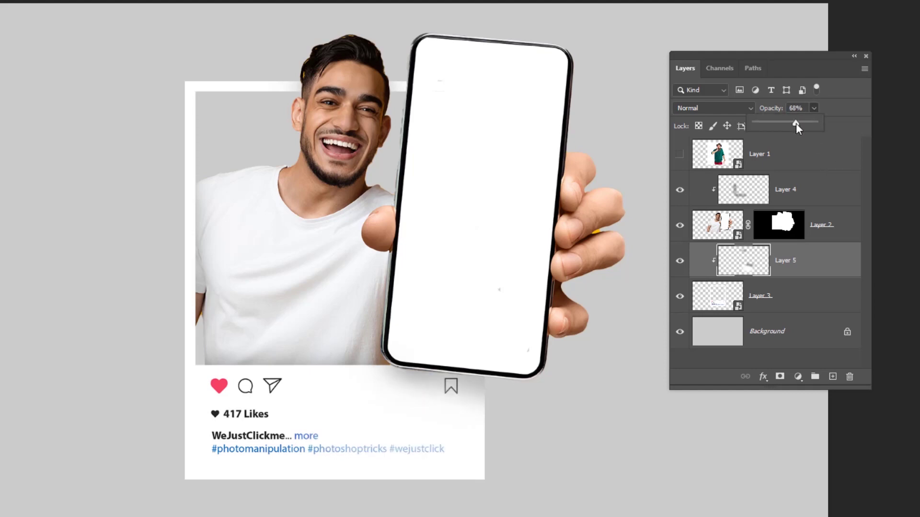
left_click(642, 218)
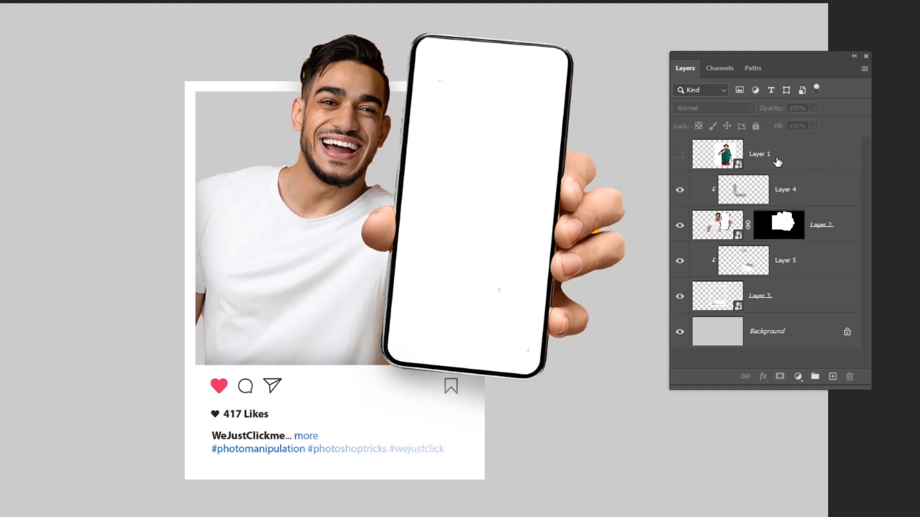
left_click(679, 154)
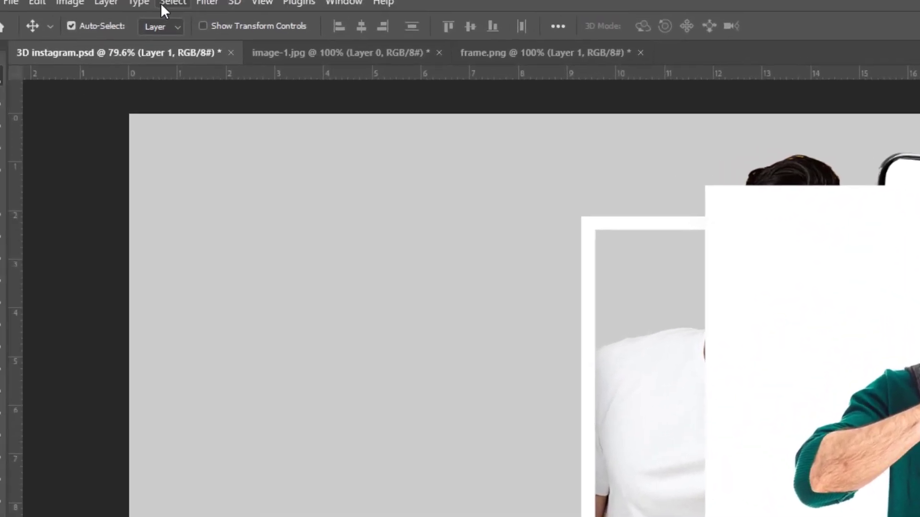
- Select the green-sweater man on Layer 1 and mask out his white background
left_click(204, 10)
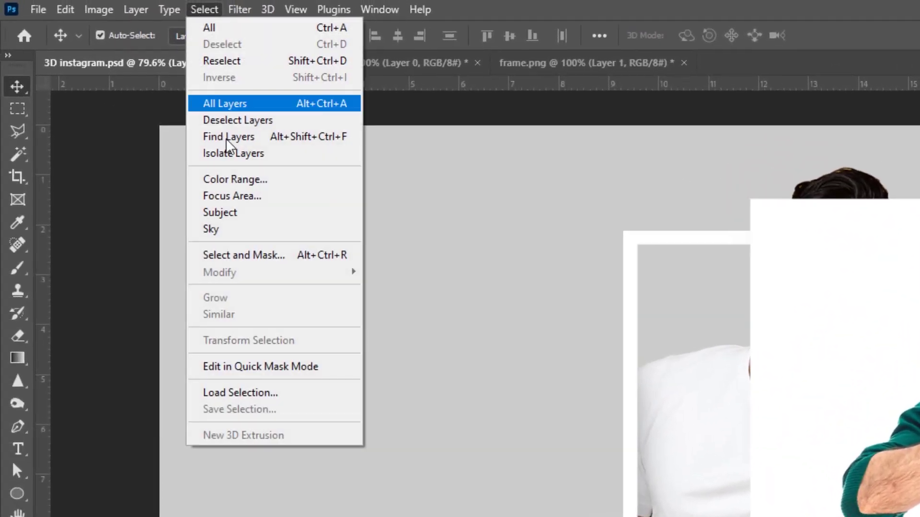
left_click(242, 212)
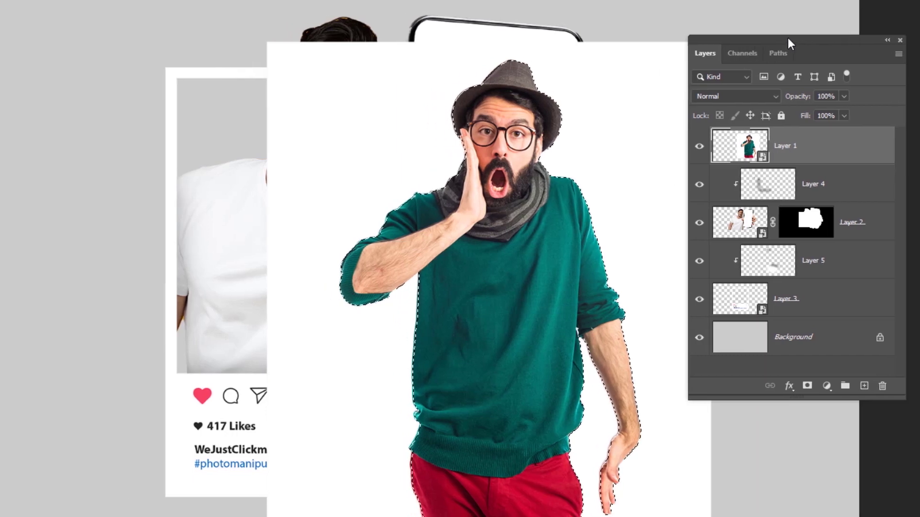
mouse_move(790, 43)
left_mouse_down()
mouse_move(151, 70)
mouse_move(123, 100)
left_mouse_up()
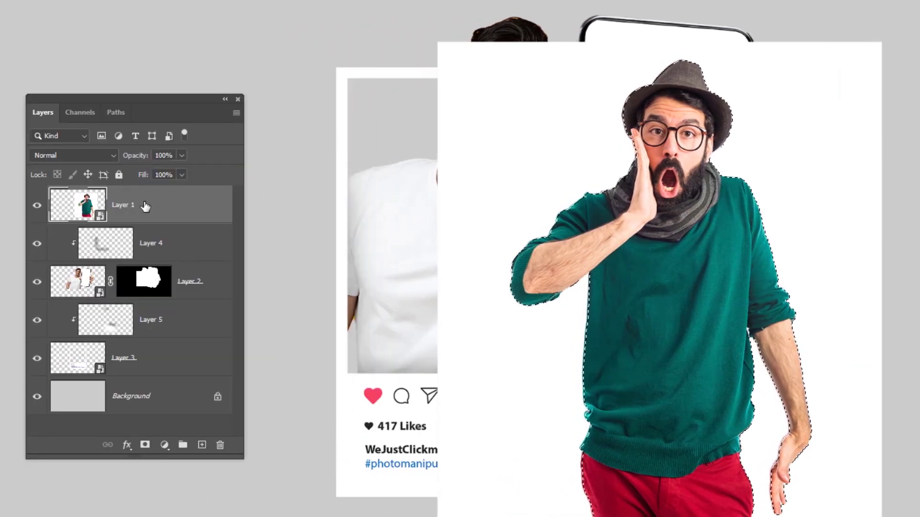
left_click(144, 445)
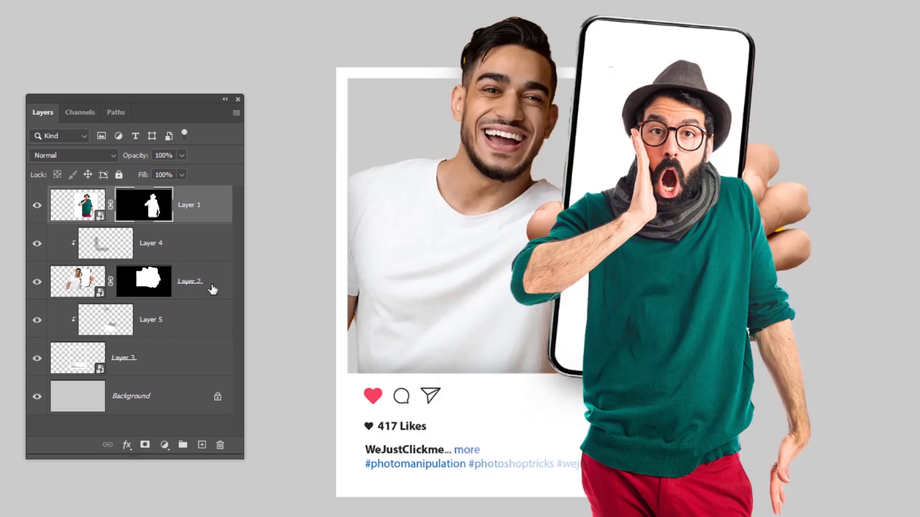
- Convert Layer 1 into a smart object and hide it
left_click(201, 206)
right_click(201, 206)
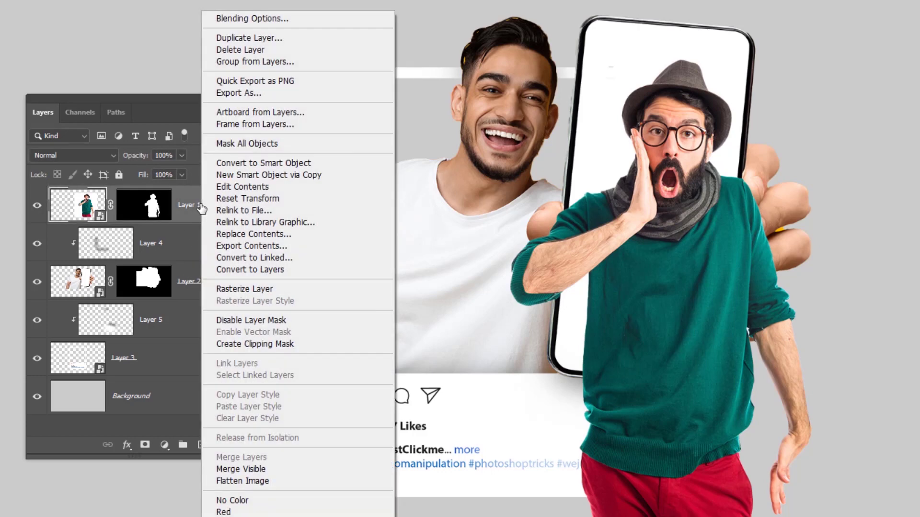
left_click(249, 164)
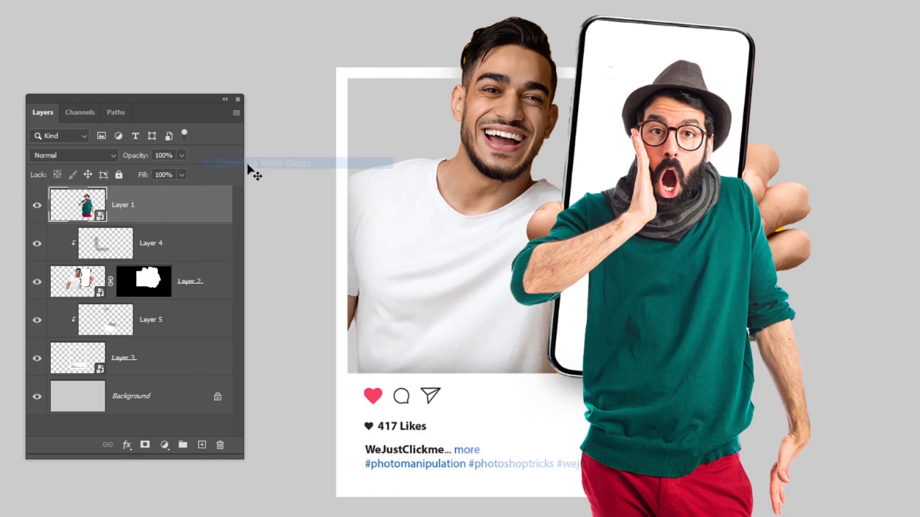
left_click(37, 205)
left_click(86, 273)
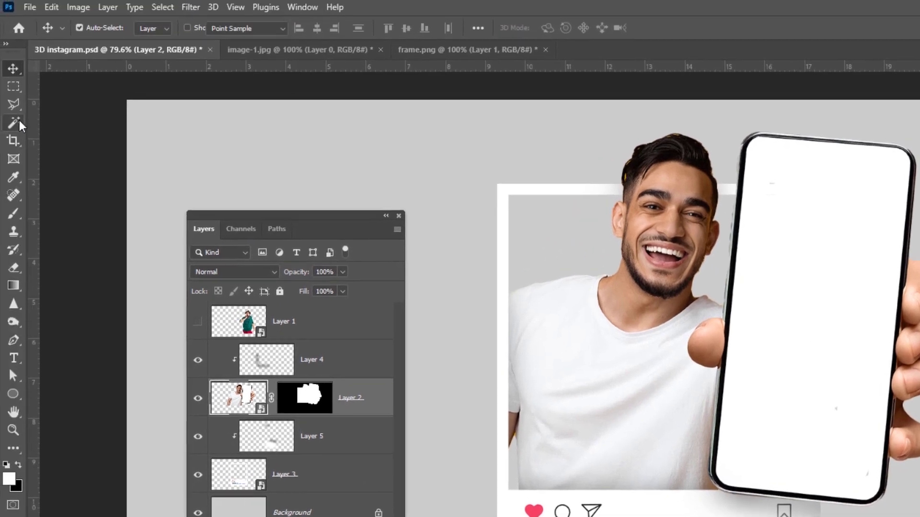
- Magic Wand the phone's white screen on Layer 2 and mask the visible Layer 1 to it
key("w")
left_click(803, 271)
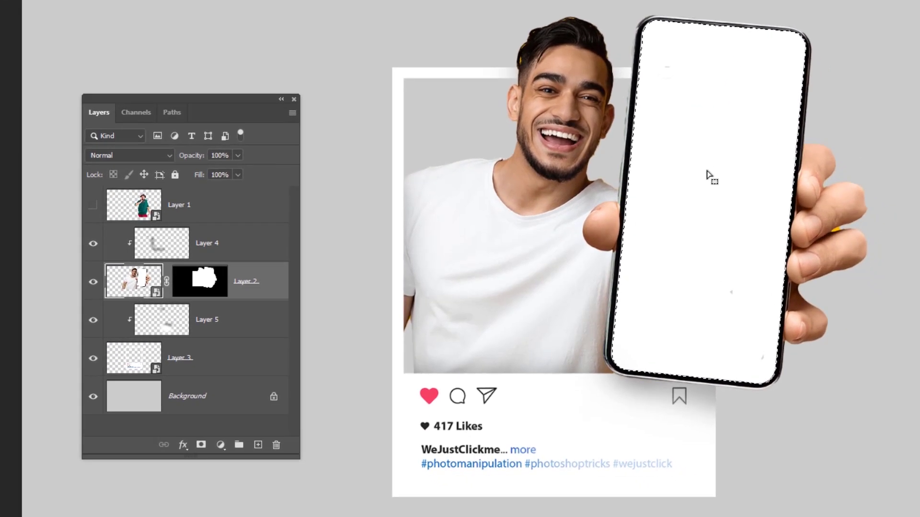
left_click(218, 207)
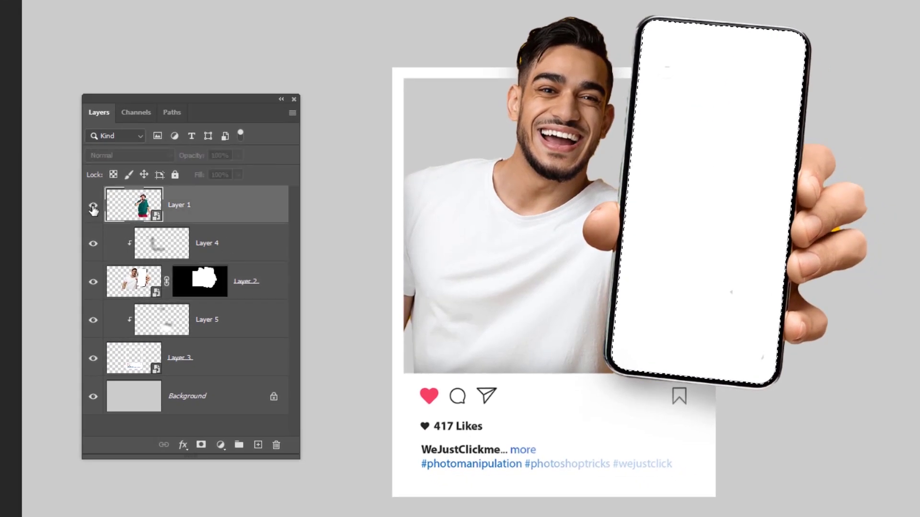
left_click(93, 205)
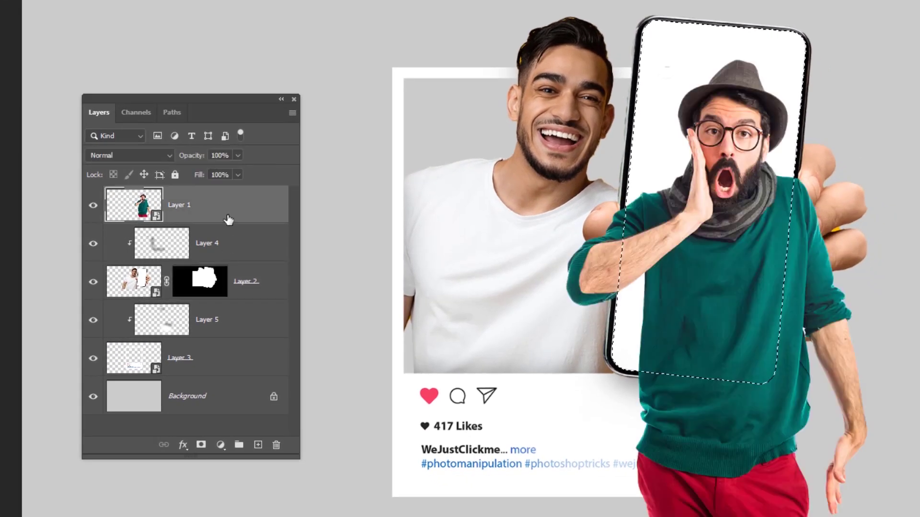
left_click(200, 445)
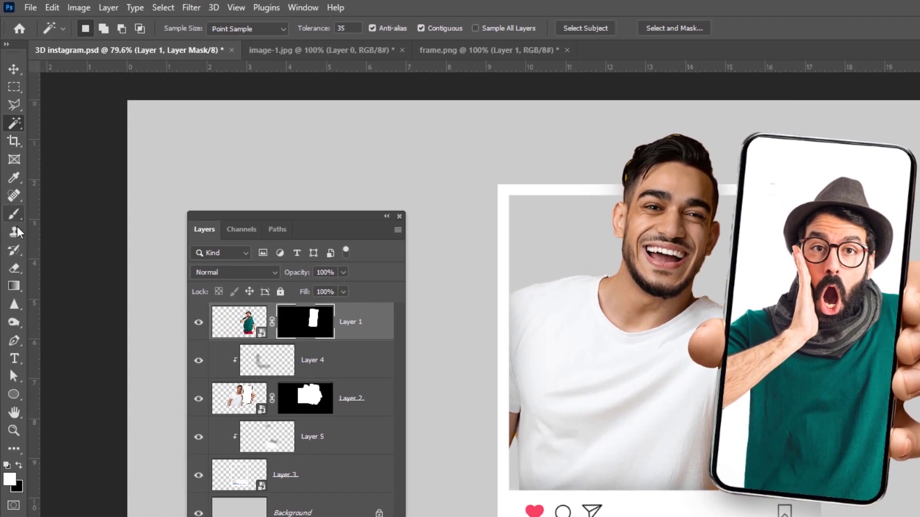
- Set the brush to full hardness, a smaller size, and about 50% opacity
left_click(12, 211)
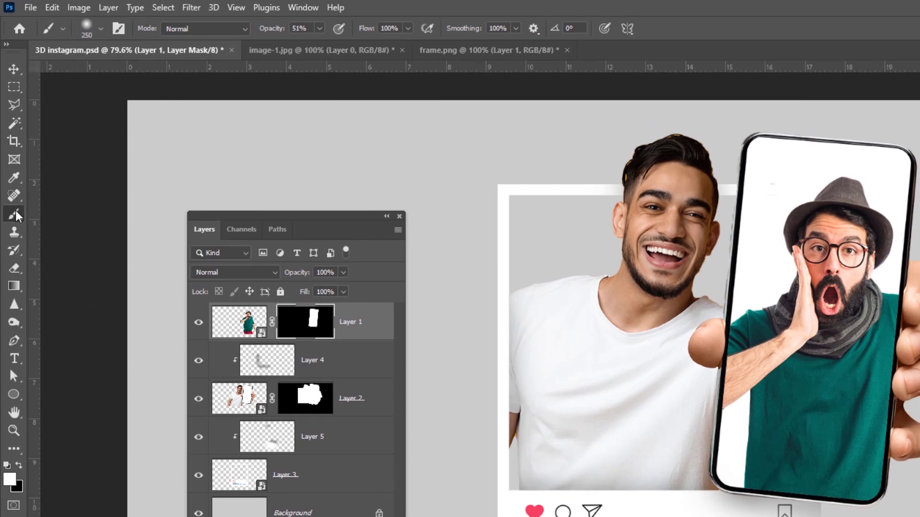
left_click(101, 29)
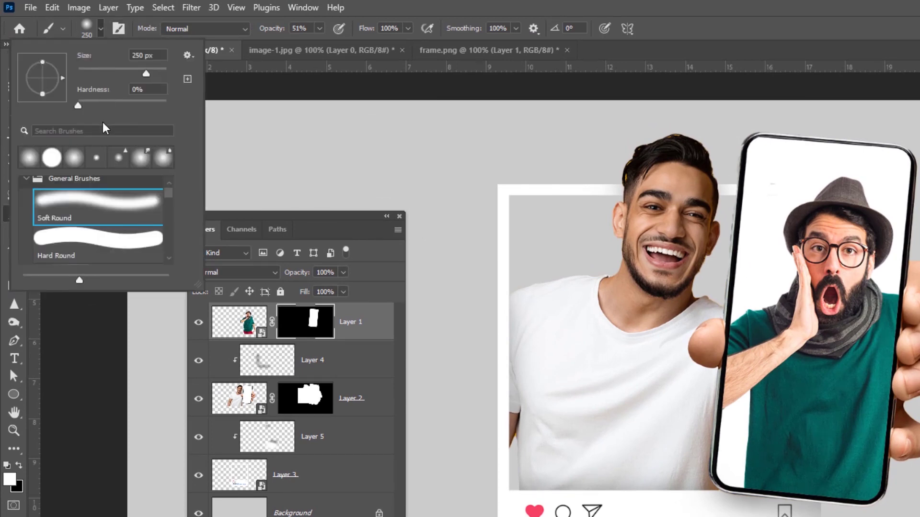
left_click_drag(78, 106, 219, 109)
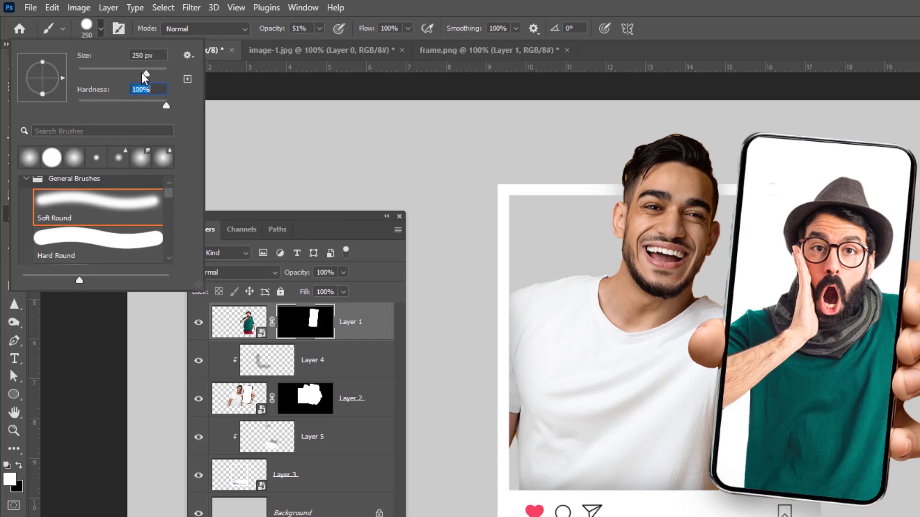
left_click_drag(125, 73, 114, 74)
left_click(124, 75)
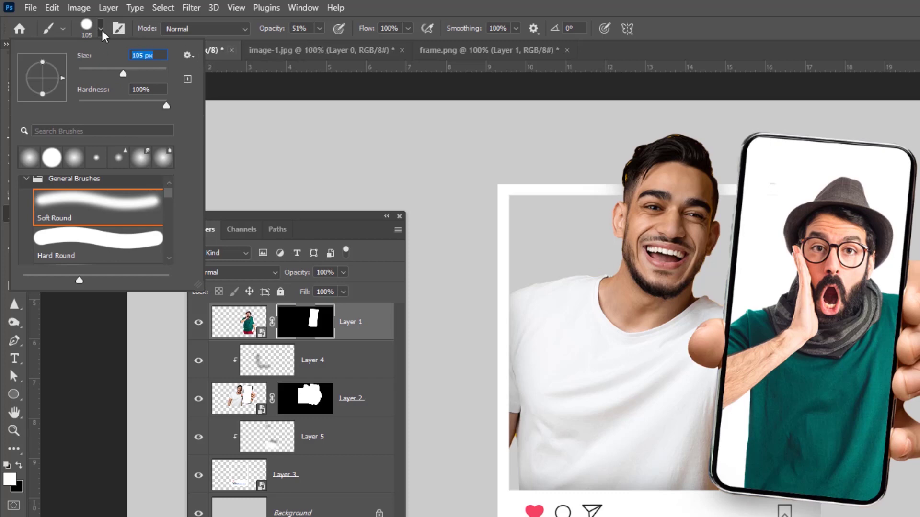
key("Return")
left_click(319, 29)
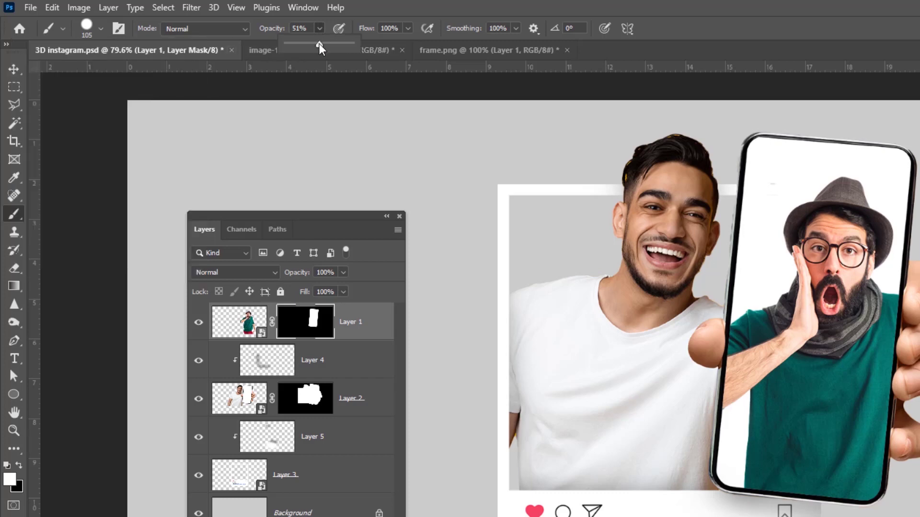
left_click_drag(320, 48, 386, 57)
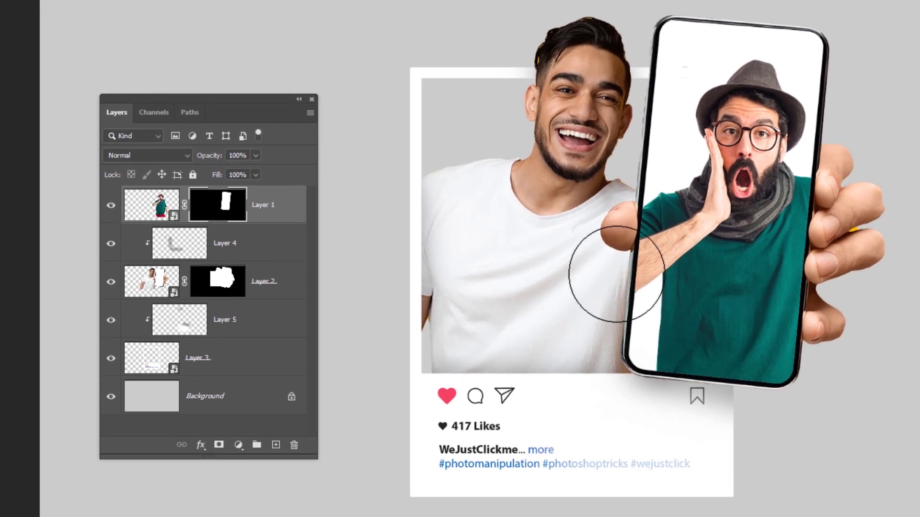
- Paint Layer 1's mask to reveal the arm over the shirt and nudge Layer 1 into place
mouse_move(616, 269)
left_mouse_down()
mouse_move(599, 264)
mouse_move(633, 253)
mouse_move(666, 221)
left_mouse_up()
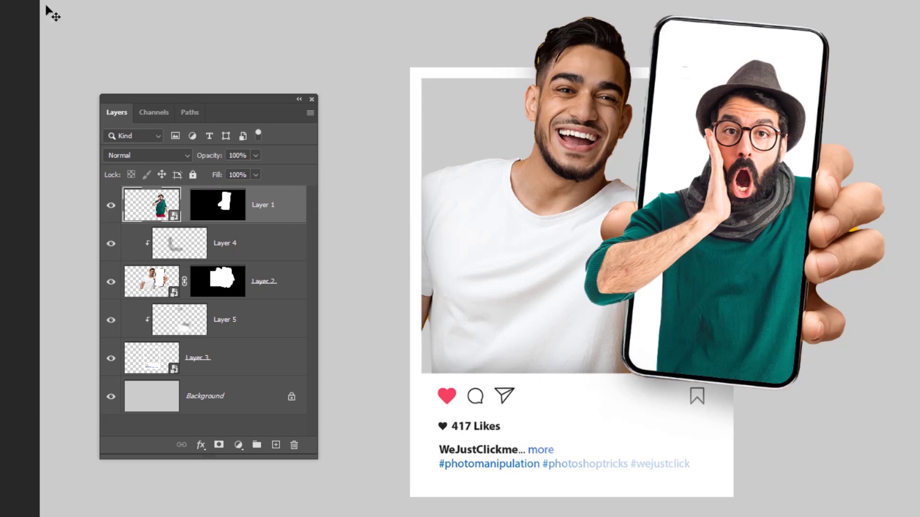
left_click_drag(669, 249, 665, 277)
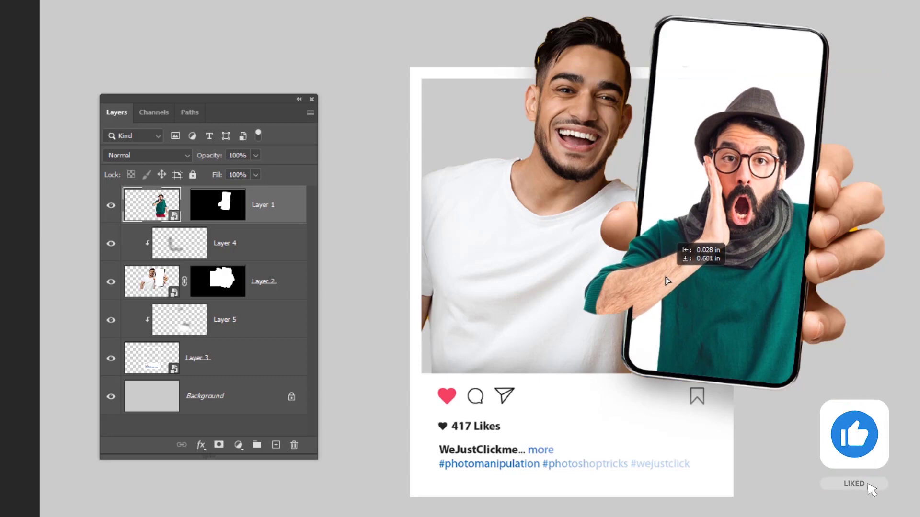
mouse_move(665, 277)
left_mouse_down()
mouse_move(673, 252)
mouse_move(665, 292)
mouse_move(653, 269)
mouse_move(687, 275)
mouse_move(683, 269)
left_mouse_up()
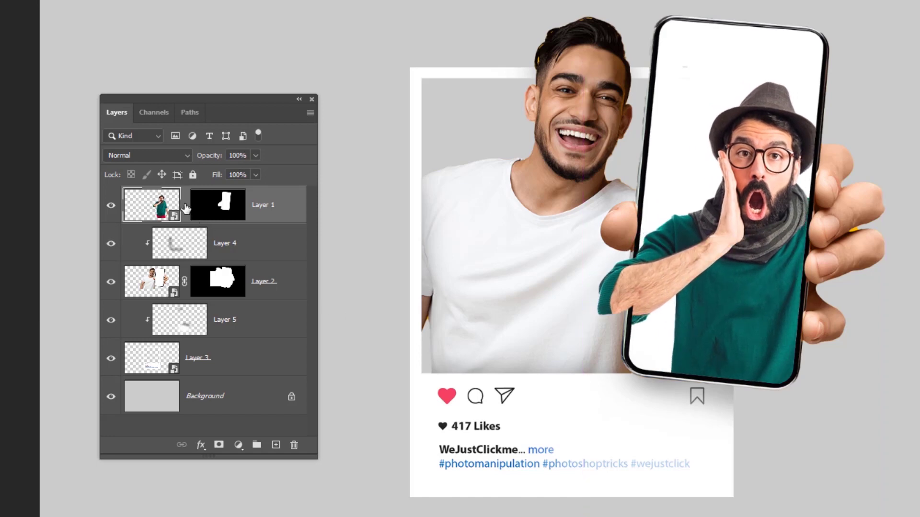
left_click(217, 205)
key("b")
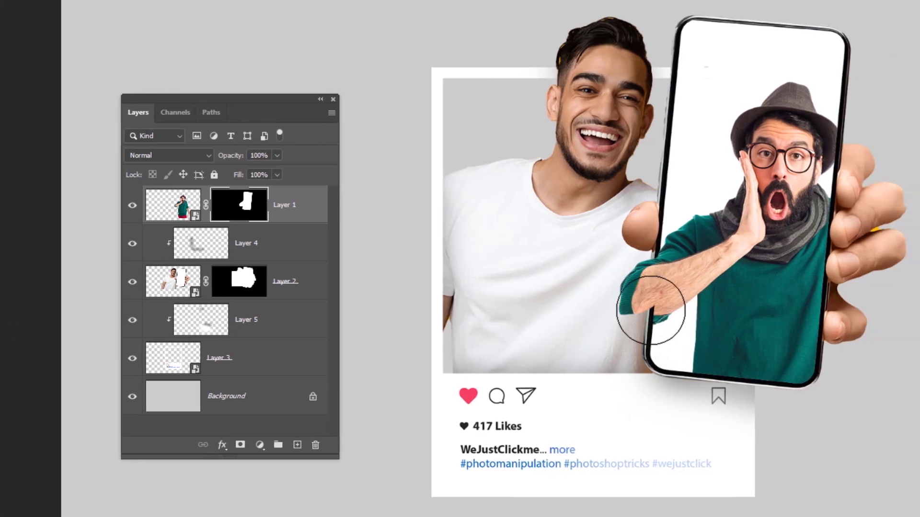
key("v")
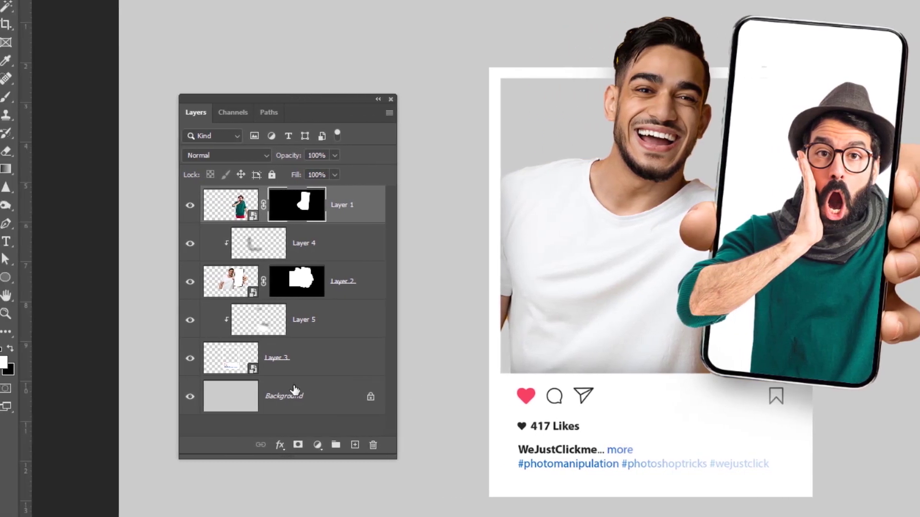
- Fill the Background layer with yellow #fdb515 (M 32, Y 100)
left_click(294, 404)
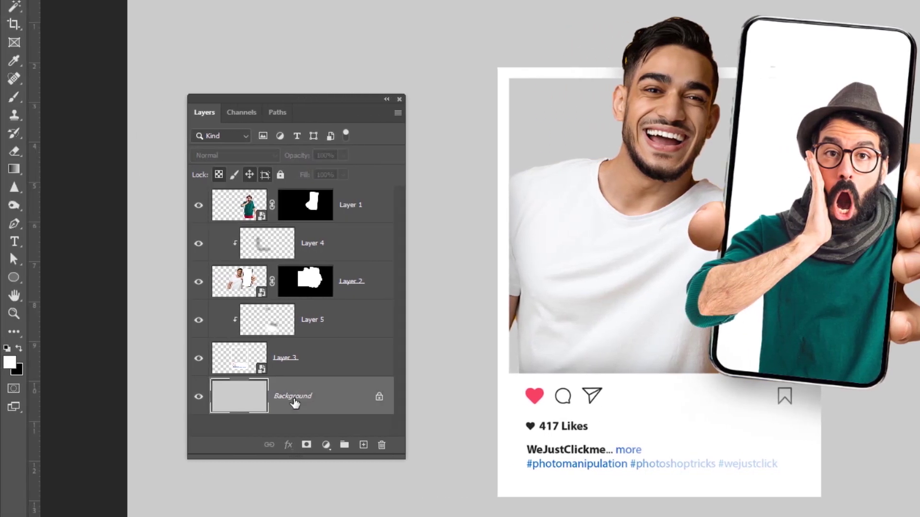
left_click(9, 363)
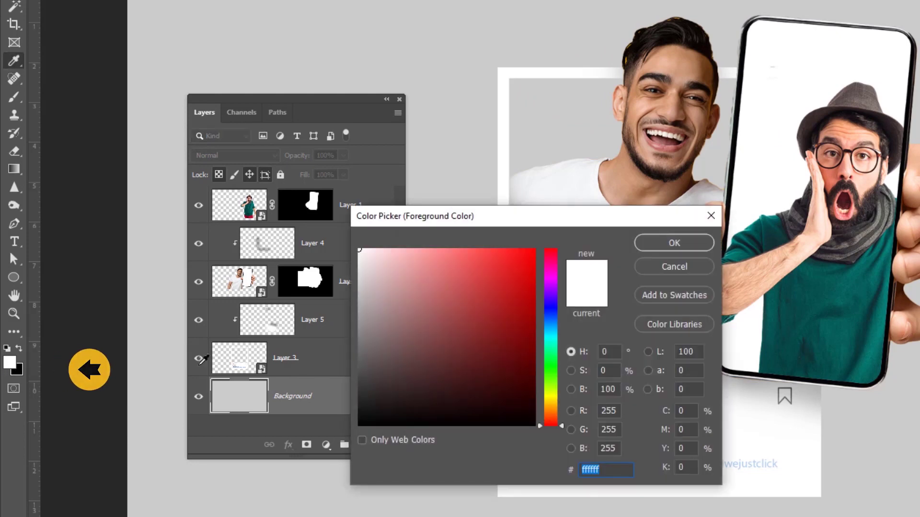
type("3")
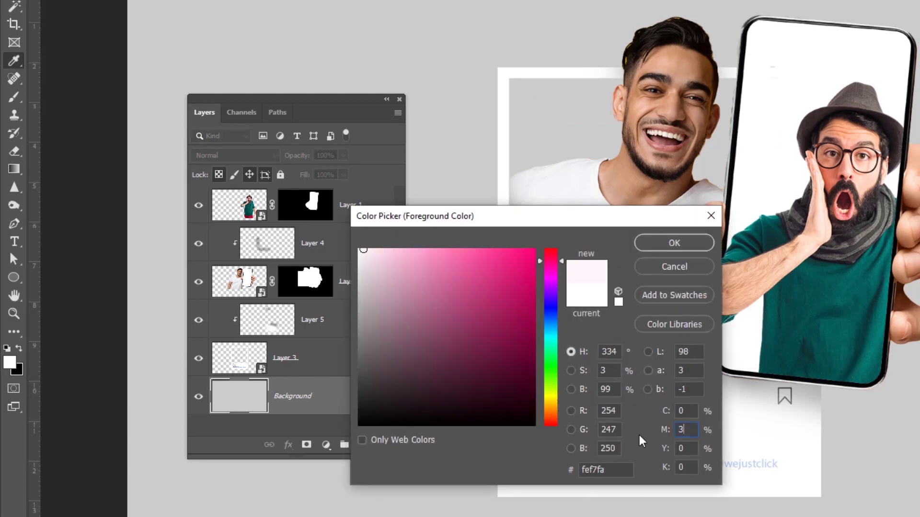
type("2")
key("Tab")
type("100")
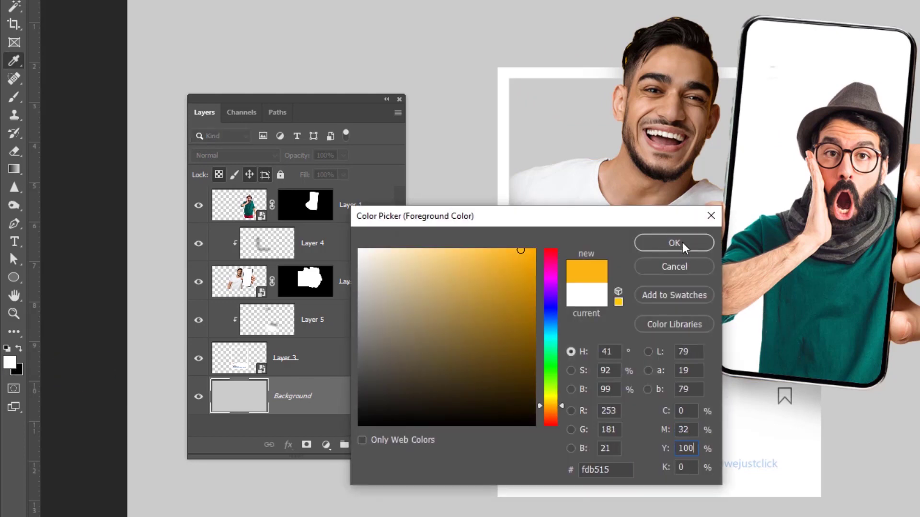
left_click(674, 244)
key("alt+BackSpace")
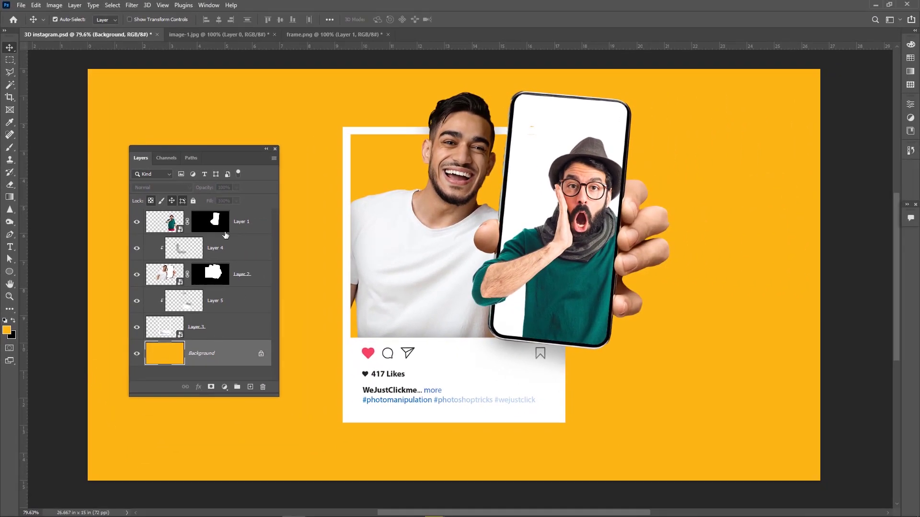
mouse_move(218, 146)
left_mouse_down()
mouse_move(707, 197)
mouse_move(777, 106)
mouse_move(804, 106)
left_mouse_up()
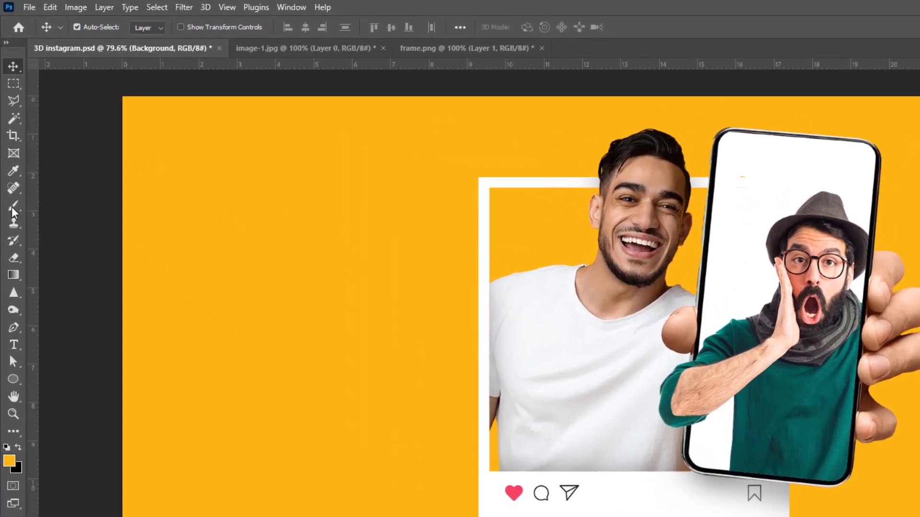
- Choose the Soft Round brush at 0% hardness and enlarge it
left_click(10, 147)
left_click(71, 20)
scroll(126, 193, "up", 1)
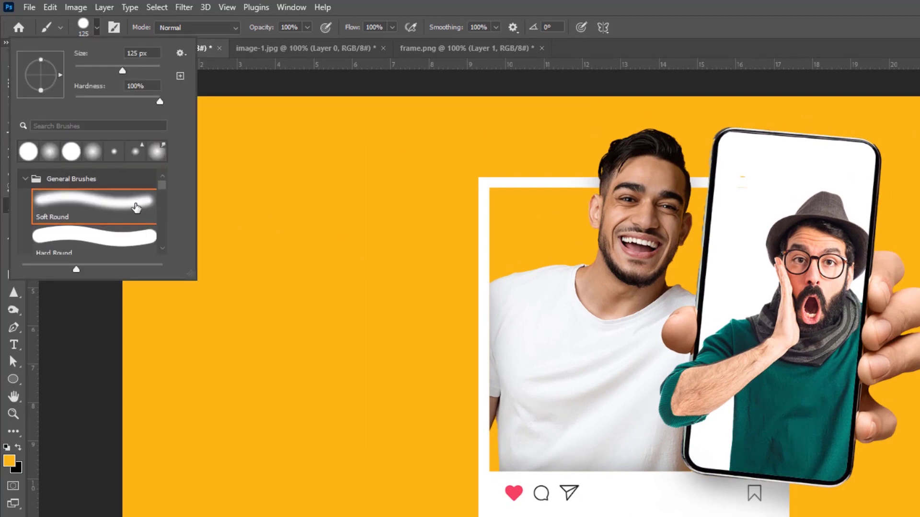
left_click(391, 28)
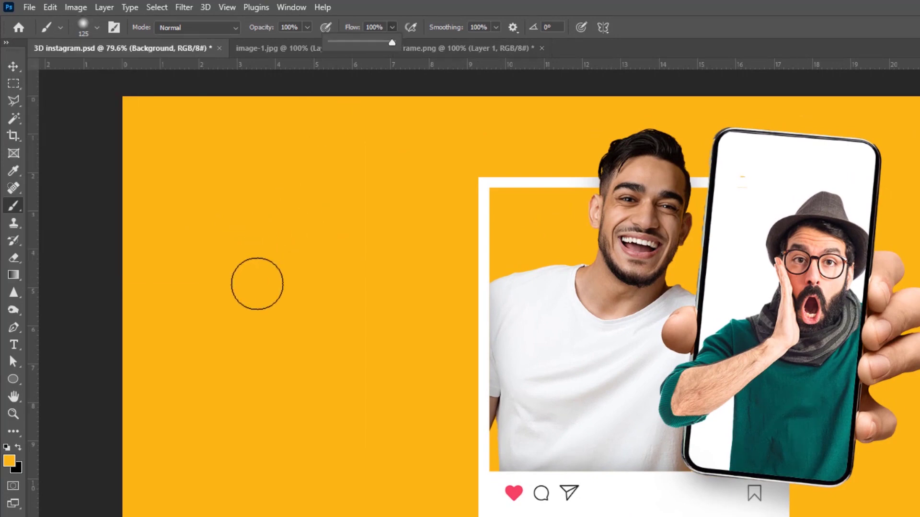
left_click(97, 27)
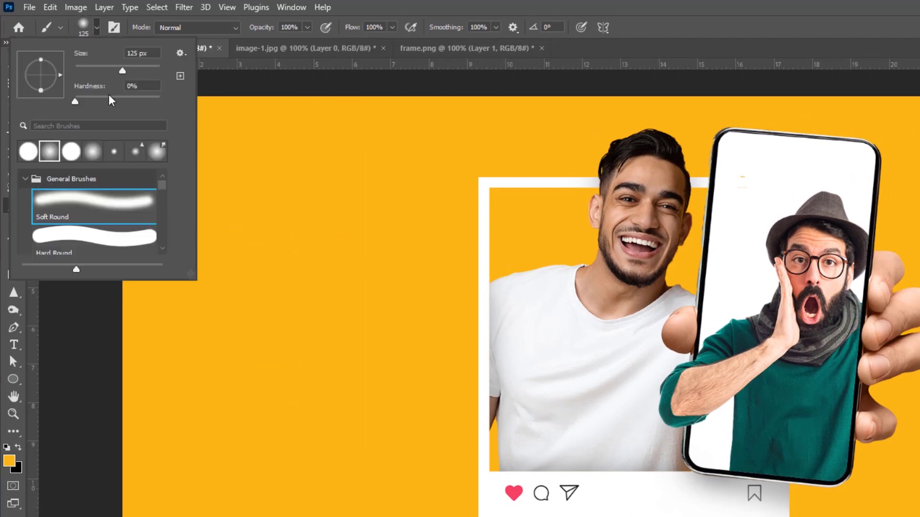
left_click_drag(140, 71, 142, 71)
key("Return")
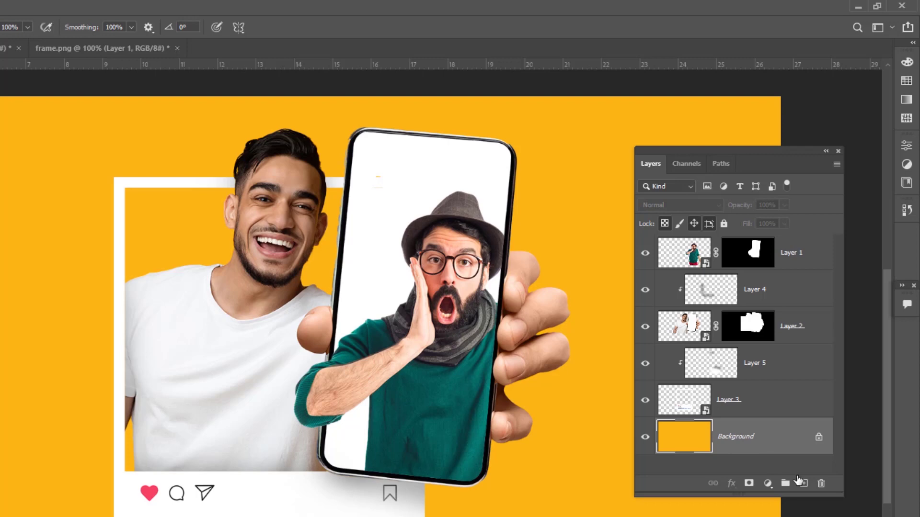
- Add Layer 6 above the Background and set the brush to 200 px at about 27% opacity
left_click(798, 482)
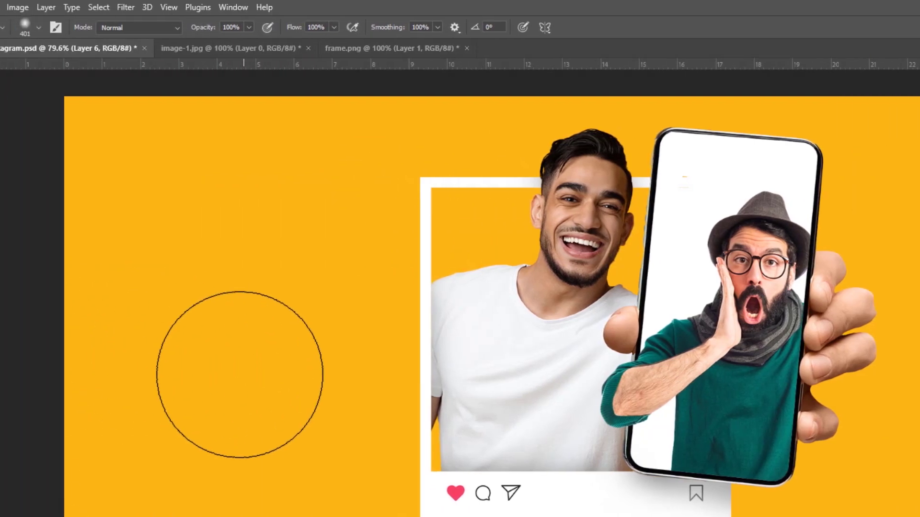
key("v")
key("b")
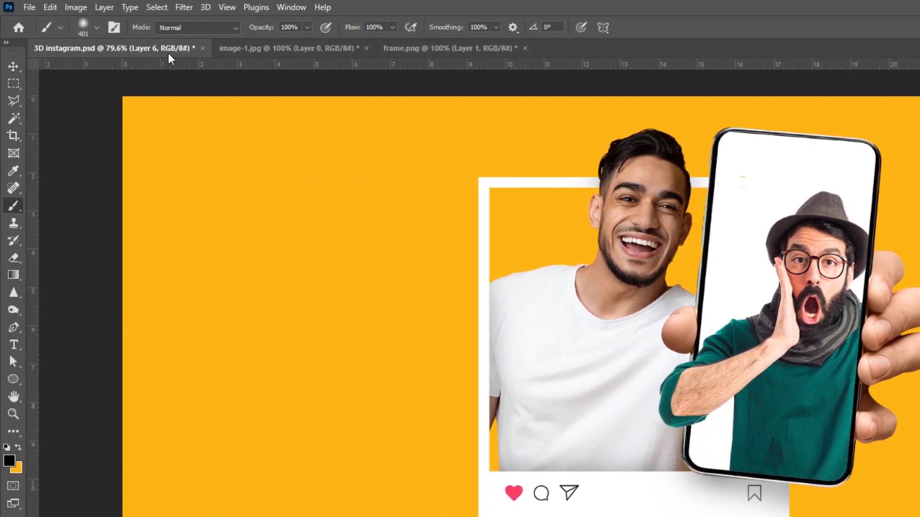
left_click(96, 28)
left_click(96, 27)
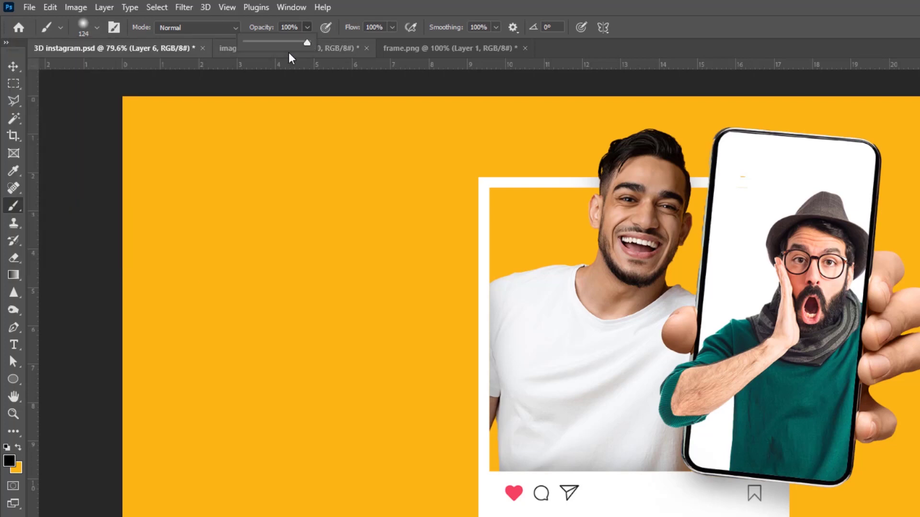
left_click_drag(307, 28, 272, 53)
left_click(96, 28)
left_click_drag(122, 71, 125, 70)
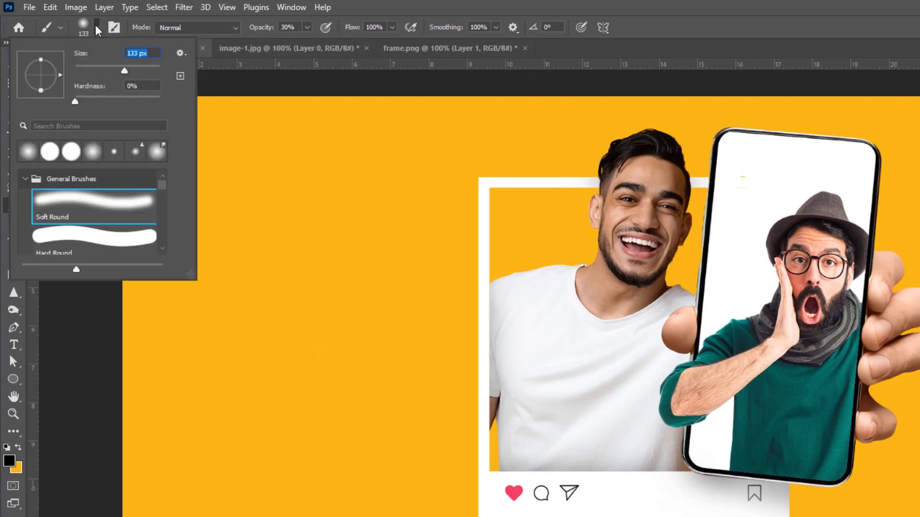
left_click(307, 27)
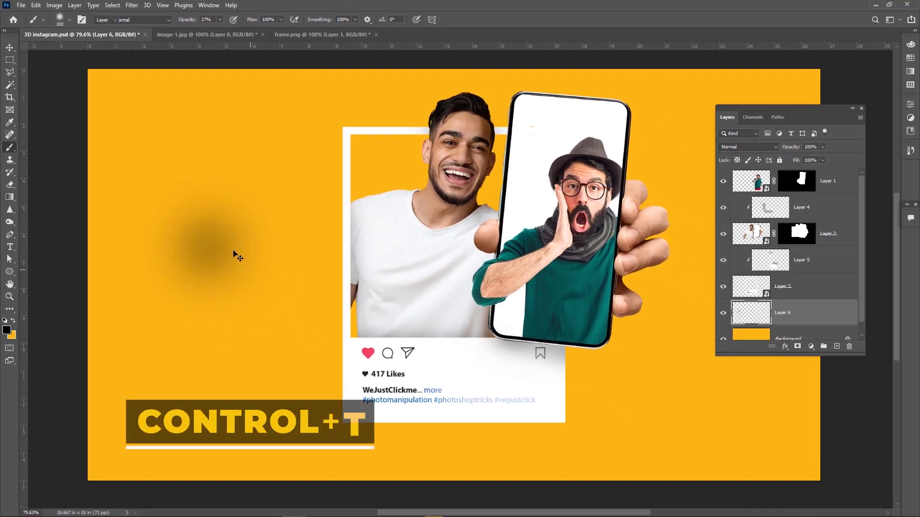
- Shrink Layer 6's dark blob, place it under the post's bottom edge, and stretch it wide
key("ctrl+t")
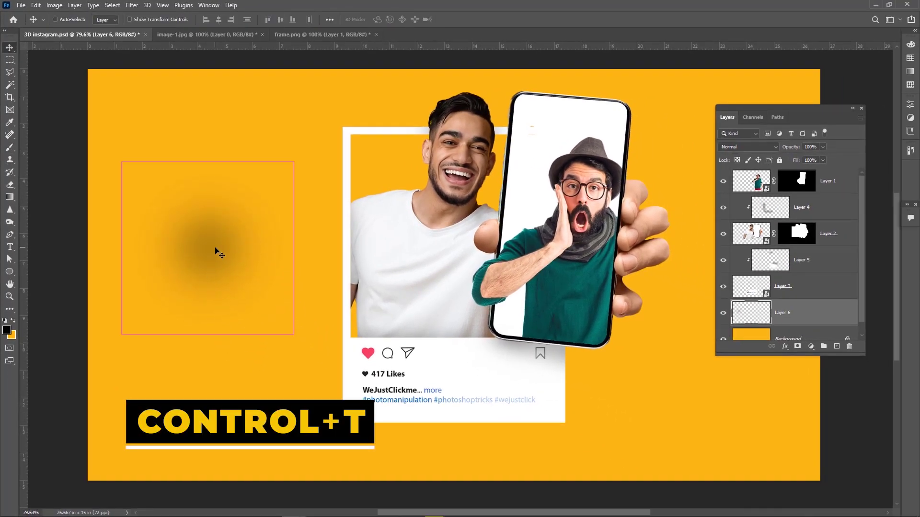
mouse_move(208, 333)
left_mouse_down()
mouse_move(211, 192)
mouse_move(402, 410)
left_mouse_up()
left_click_drag(441, 433, 472, 435)
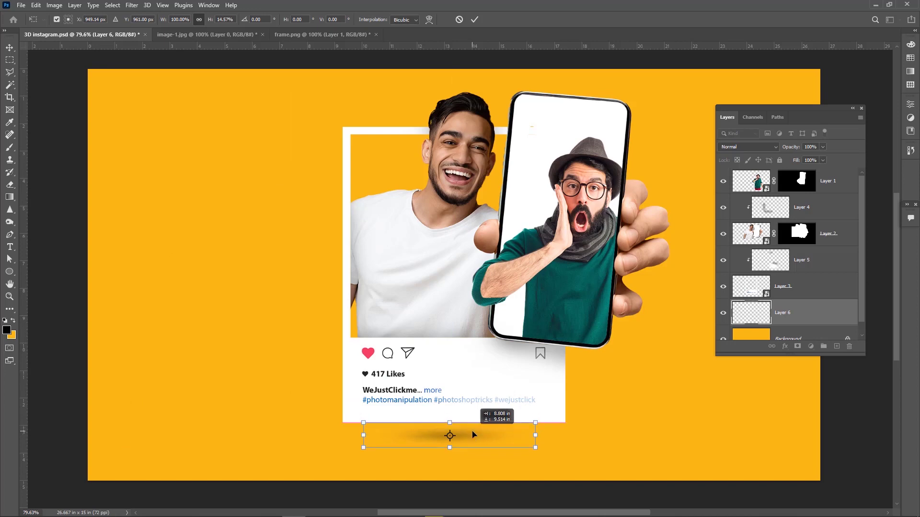
left_click_drag(536, 435, 601, 435)
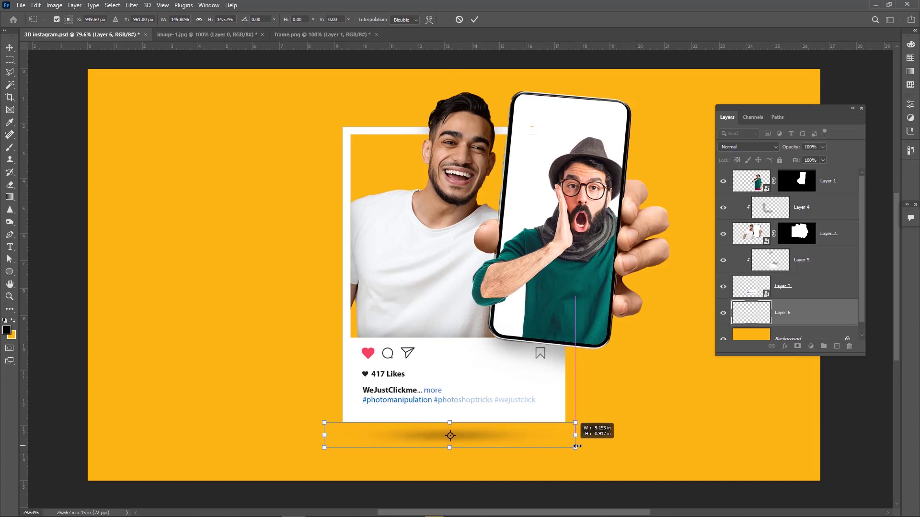
left_click_drag(469, 441, 483, 441)
key("Return")
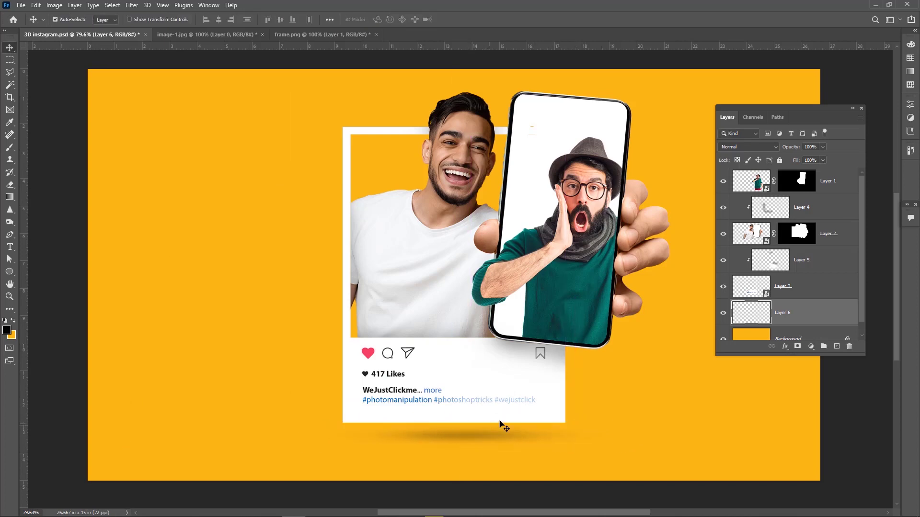